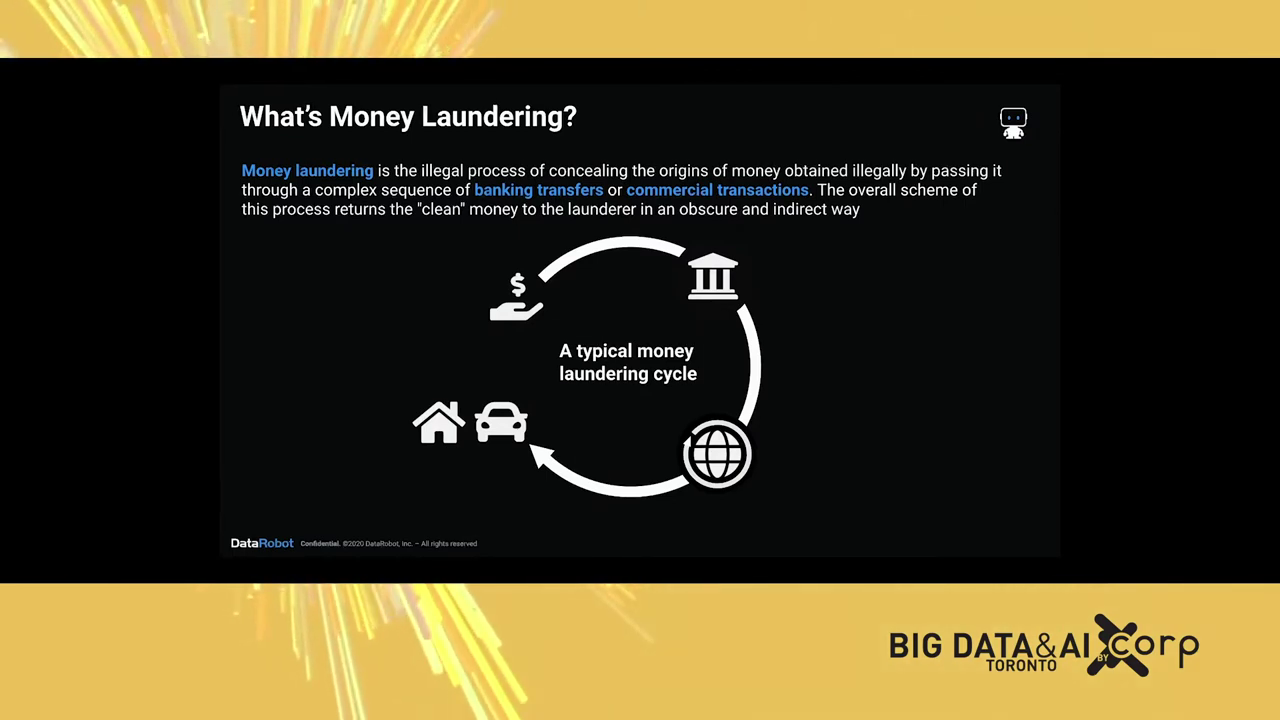
- Reveal the Collection of dirty money label, its sources list, then the Placement and Layering stages
{"action": "left_click", "coordinate": [622, 333]}
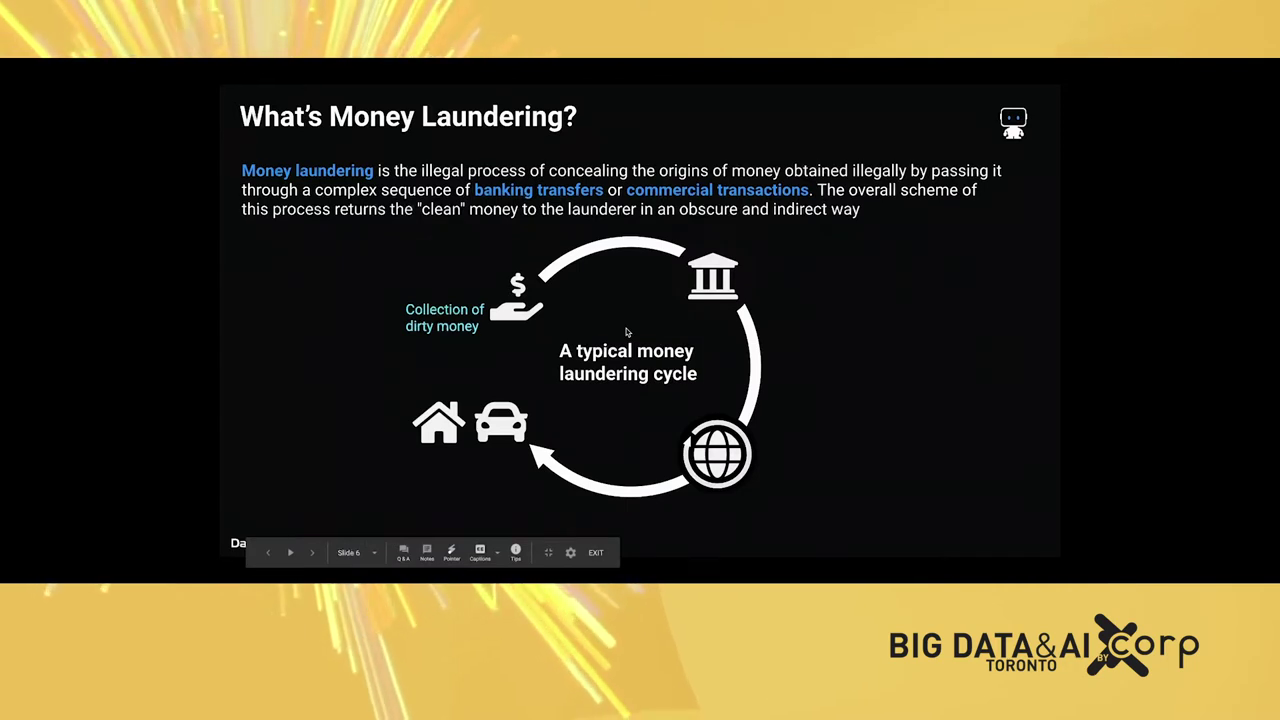
{"action": "left_click", "coordinate": [627, 332]}
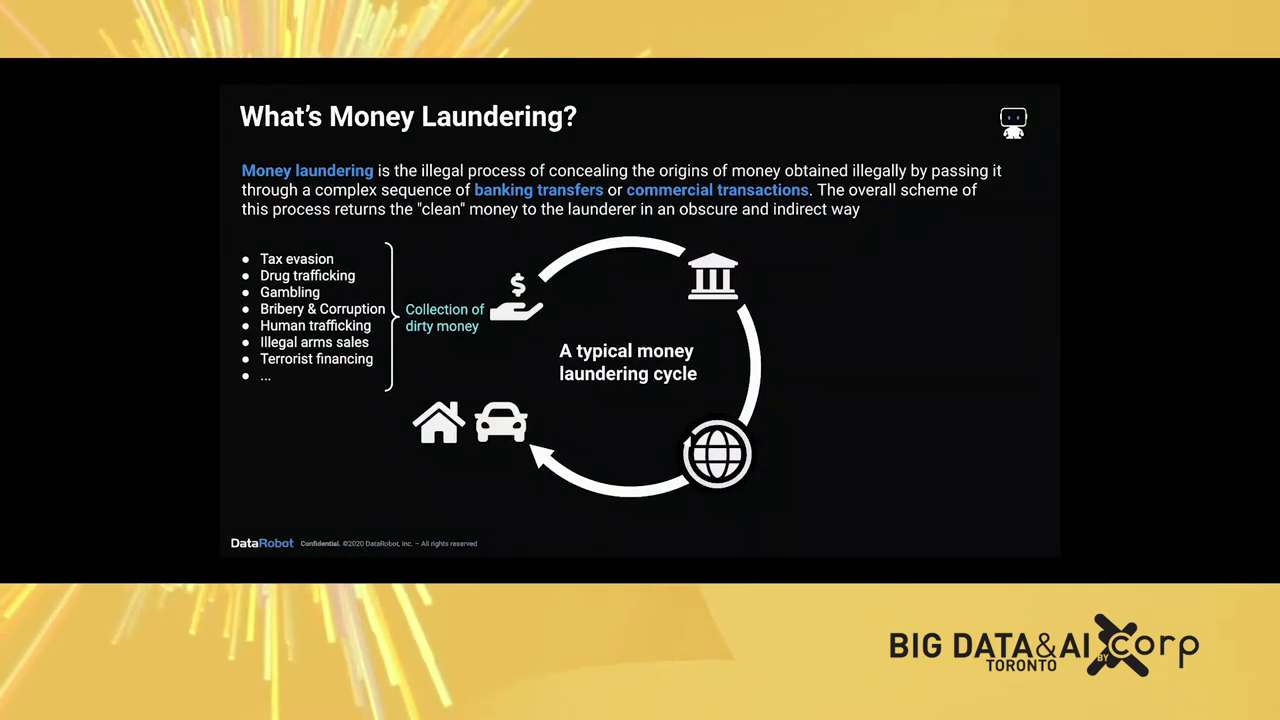
{"action": "key", "text": "Right"}
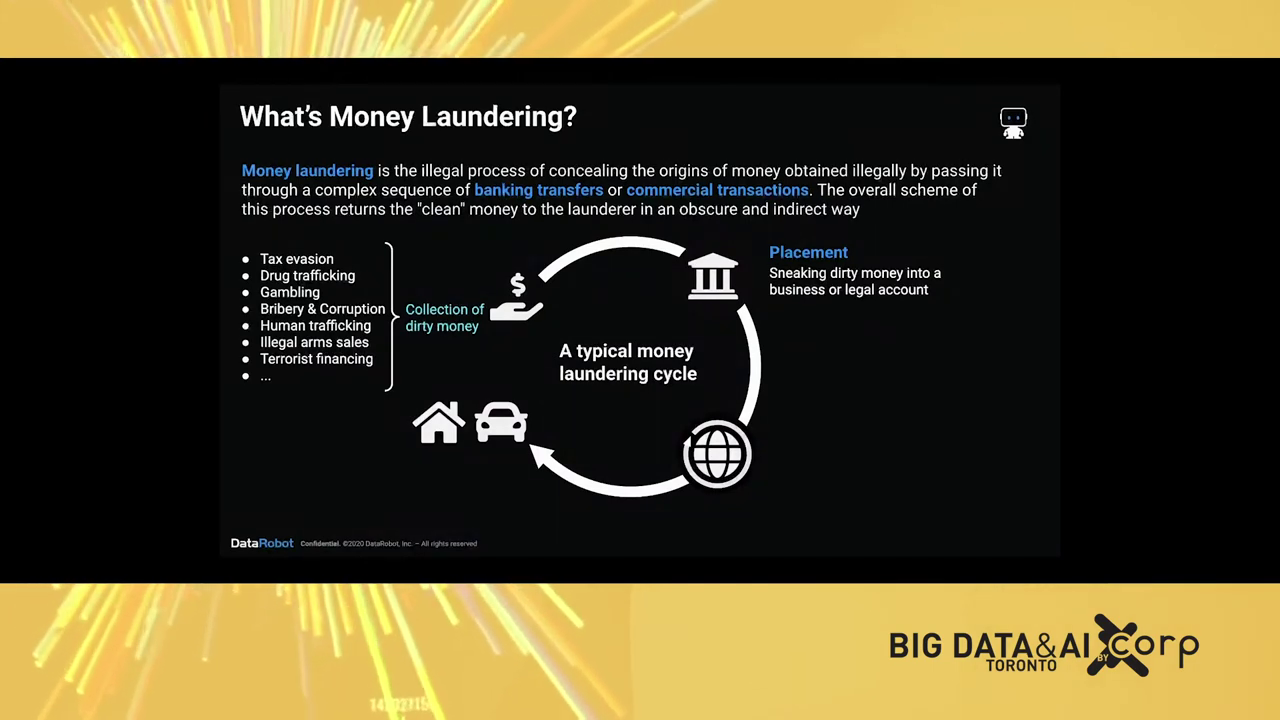
{"action": "key", "text": "Right"}
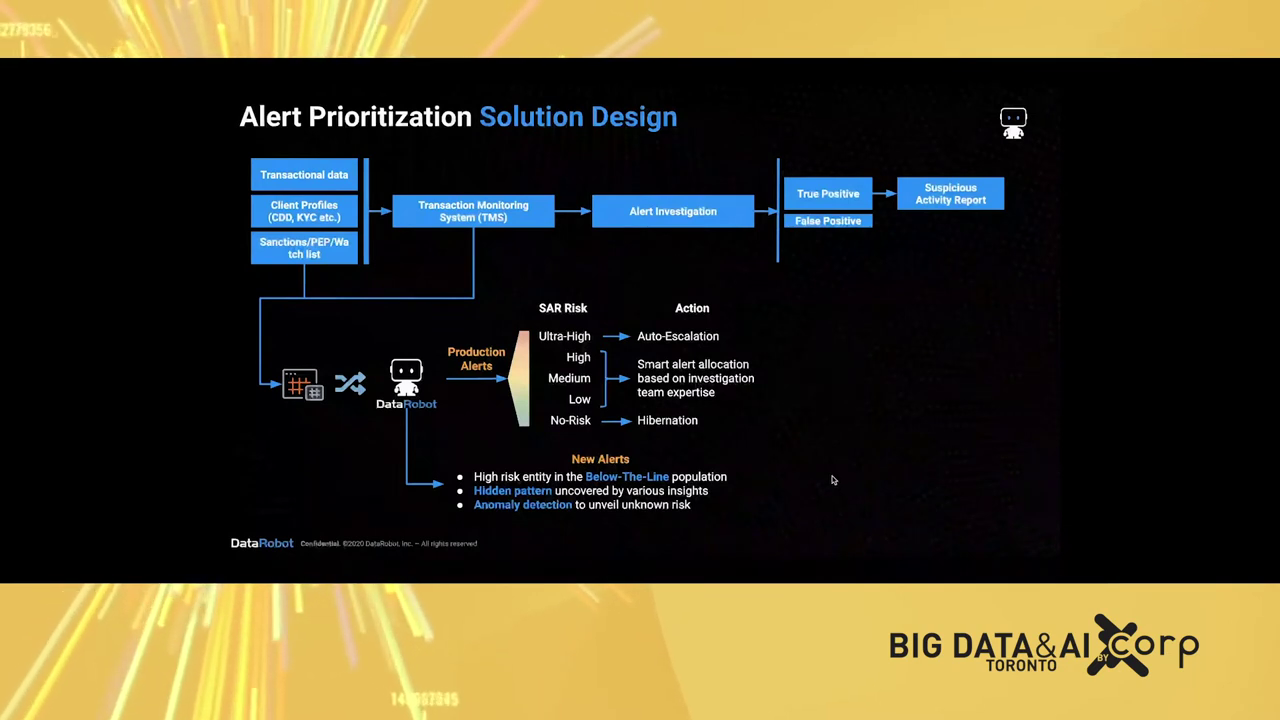
- Reveal the case-management feedback loop into Alert Investigation and the benefit bullets
{"action": "left_click", "coordinate": [832, 480]}
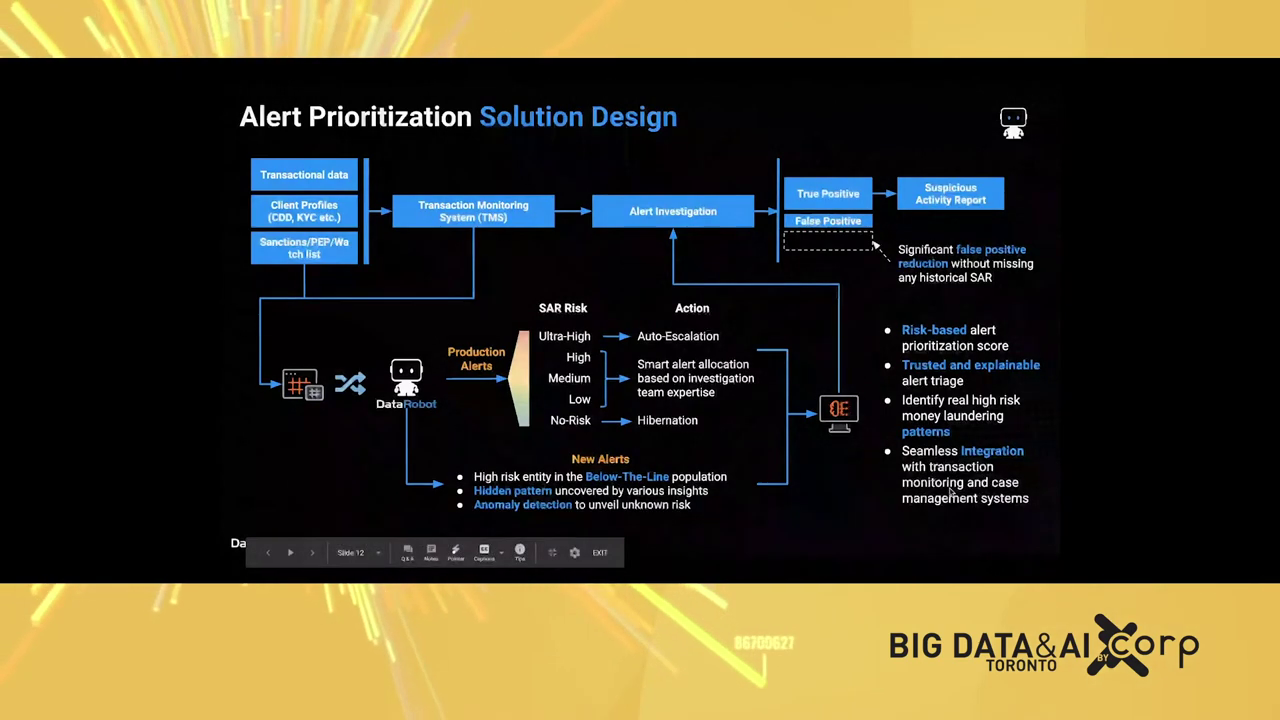
- Advance through the Model Life Cycle slide to Feature Engineering and exit full-screen presentation
{"action": "left_click", "coordinate": [871, 465]}
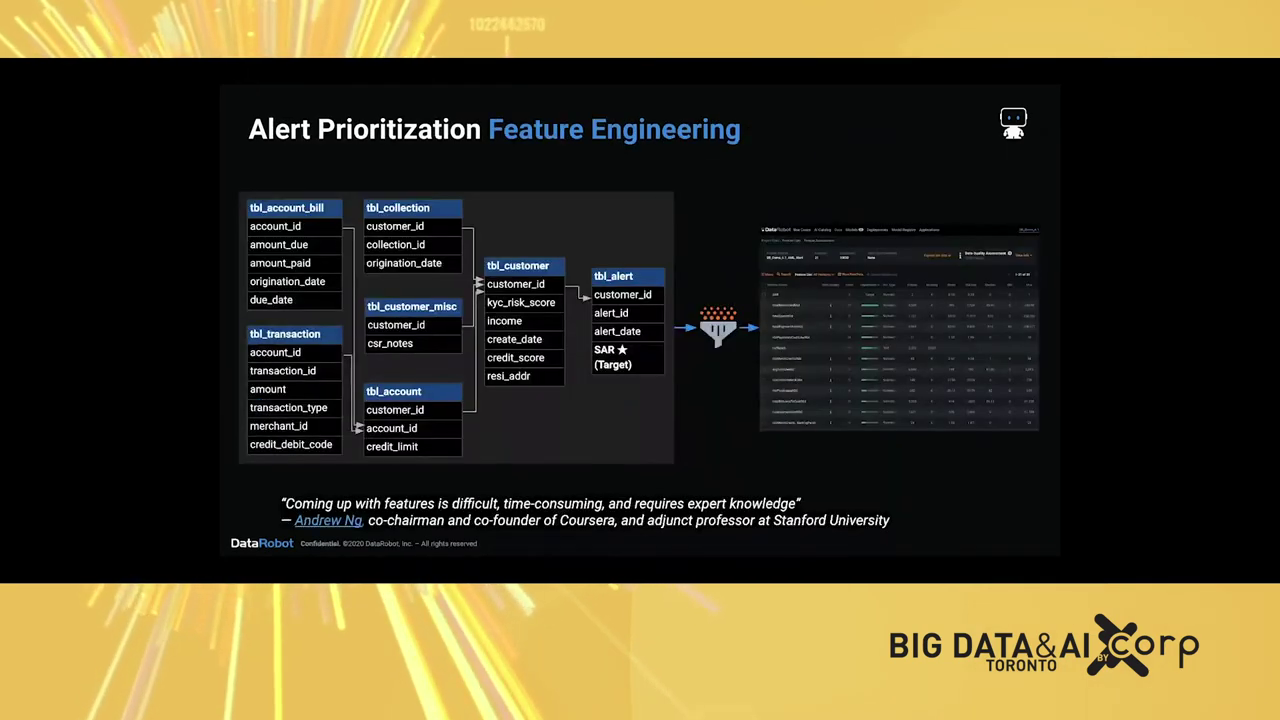
{"action": "mouse_move", "coordinate": [612, 544]}
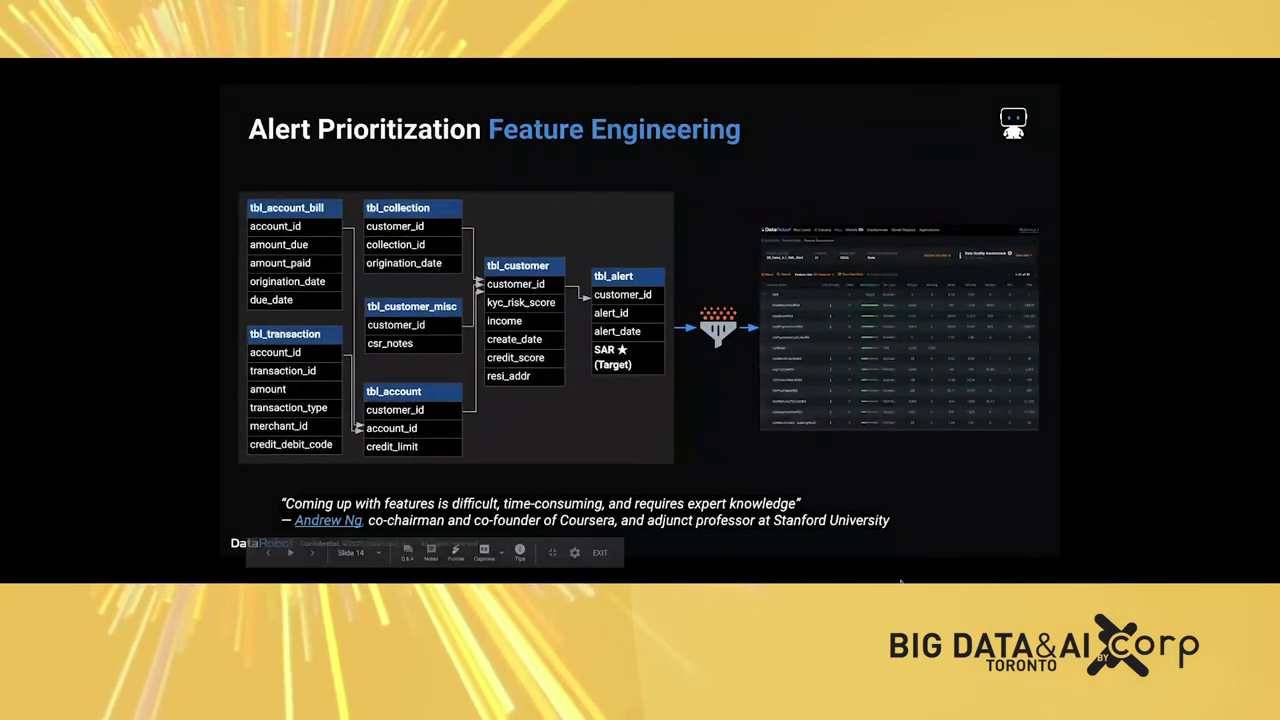
{"action": "left_click", "coordinate": [608, 548]}
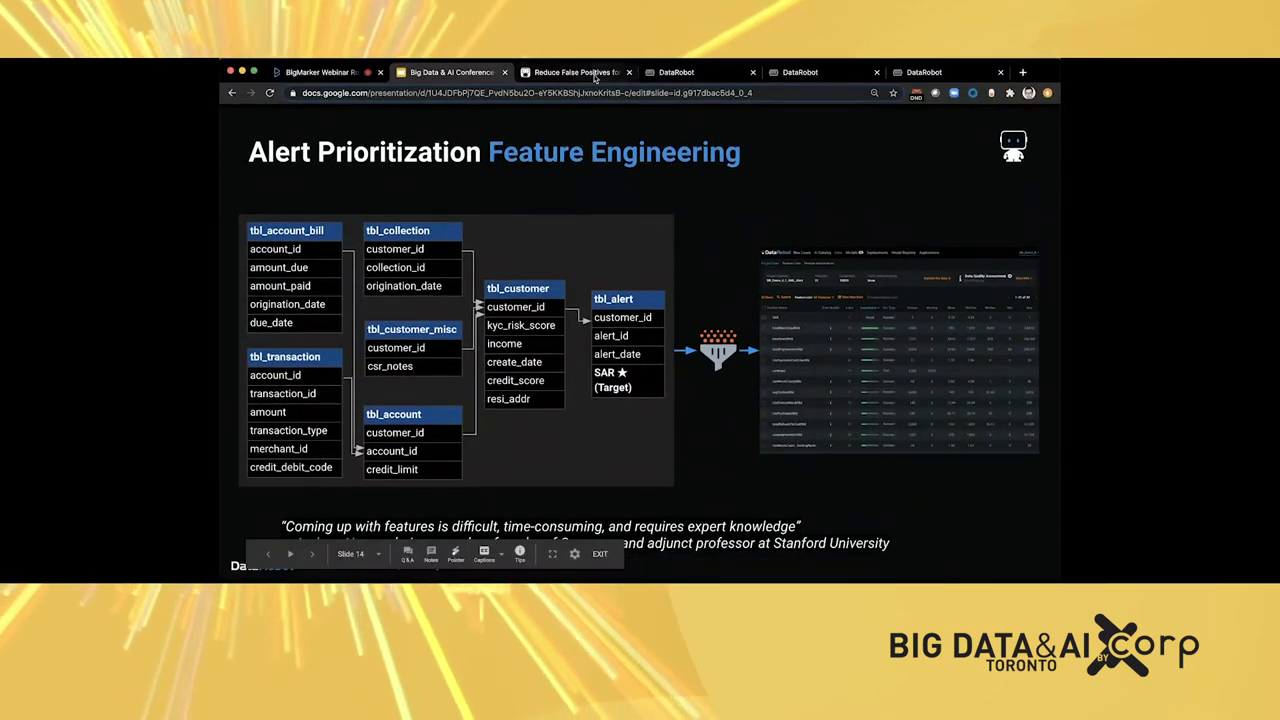
{"action": "left_click", "coordinate": [577, 73]}
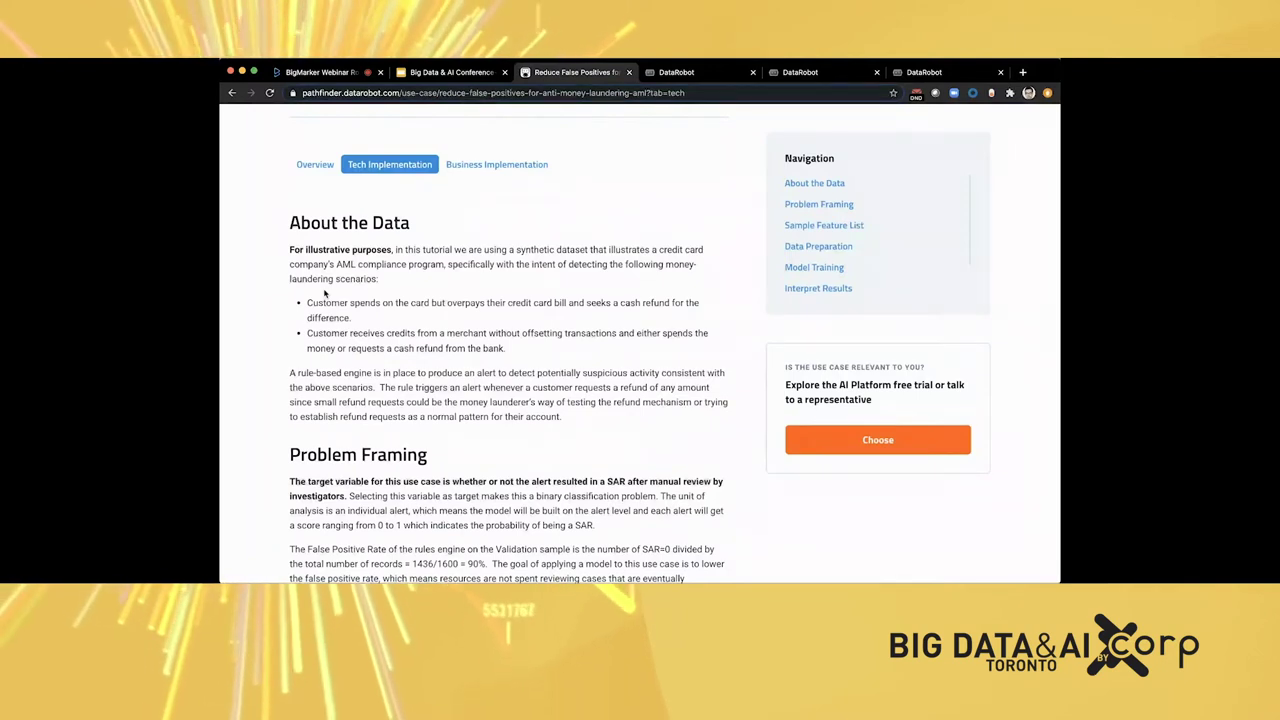
{"action": "left_click", "coordinate": [439, 73]}
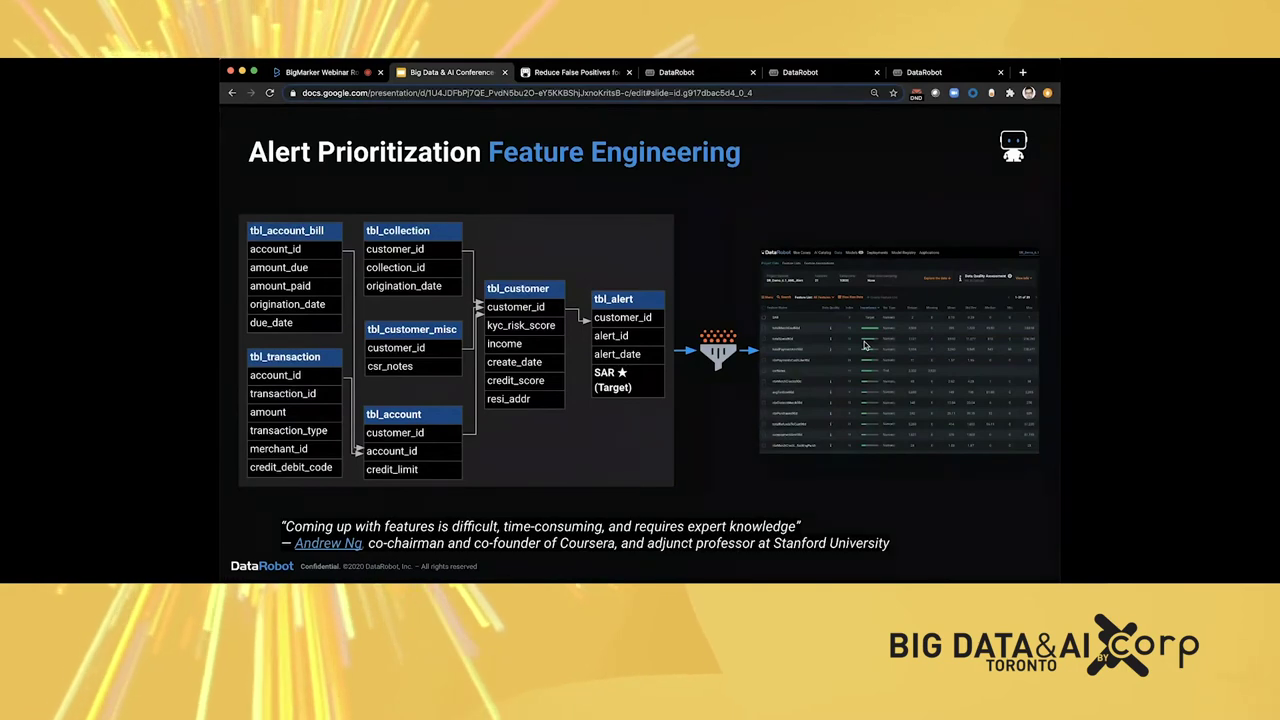
- Go to the Model Development & Validation slide showing 0 missing SARs and 73% false-positive reduction
{"action": "key", "text": "Right"}
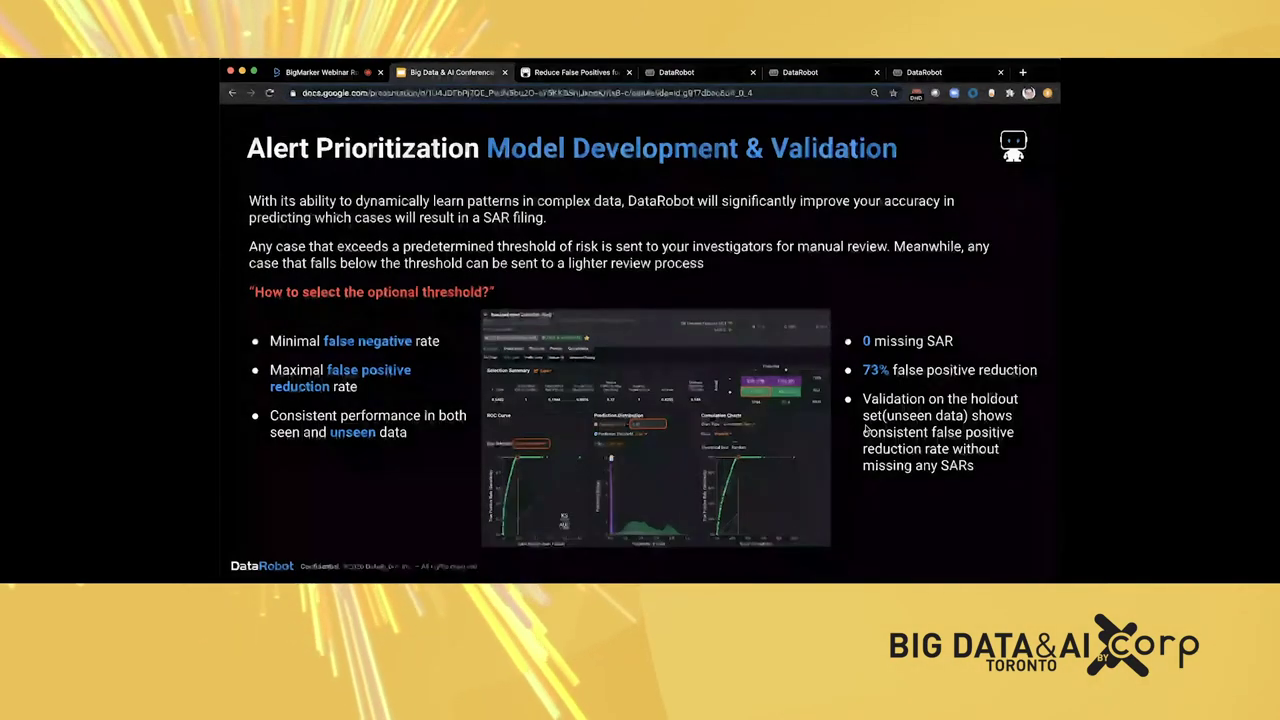
- Go to the Model Explanation slide about the 90.2% SAR probability prediction
{"action": "key", "text": "Right"}
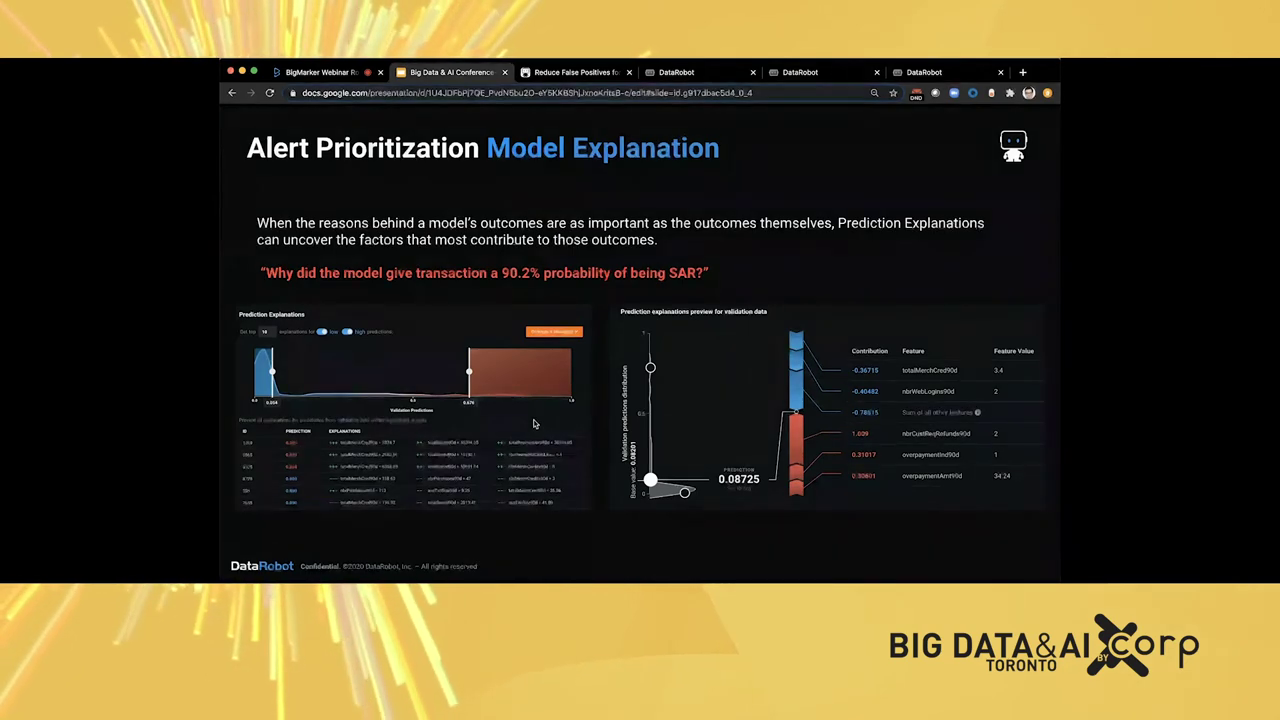
- Go to the Insights slide showing RuleFit hotspots with 83% and 0% SAR rates
{"action": "key", "text": "Right"}
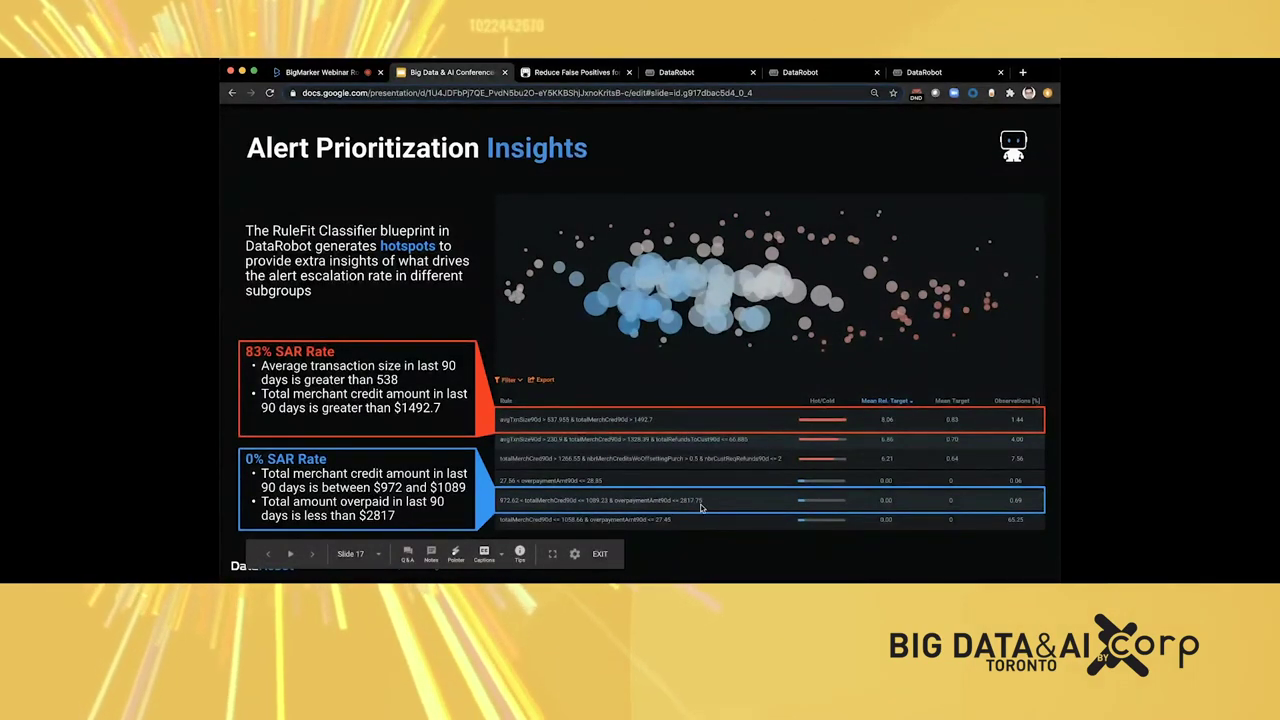
- Go to slide 18, Deployment and Monitoring, with the avg_trxn_amount_per_item Data Drift dashboard
{"action": "key", "text": "Right"}
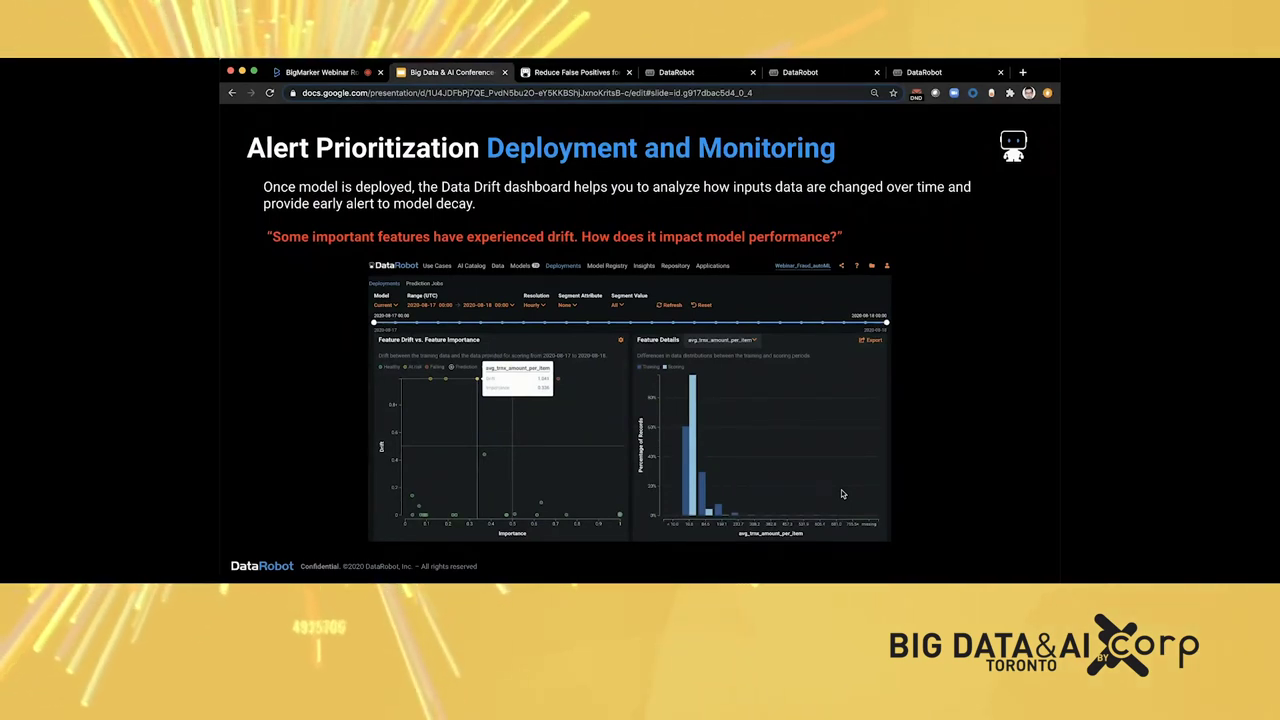
- Go to the Model Retraining slide noting the new model deployed on 9/28/2020
{"action": "key", "text": "Right"}
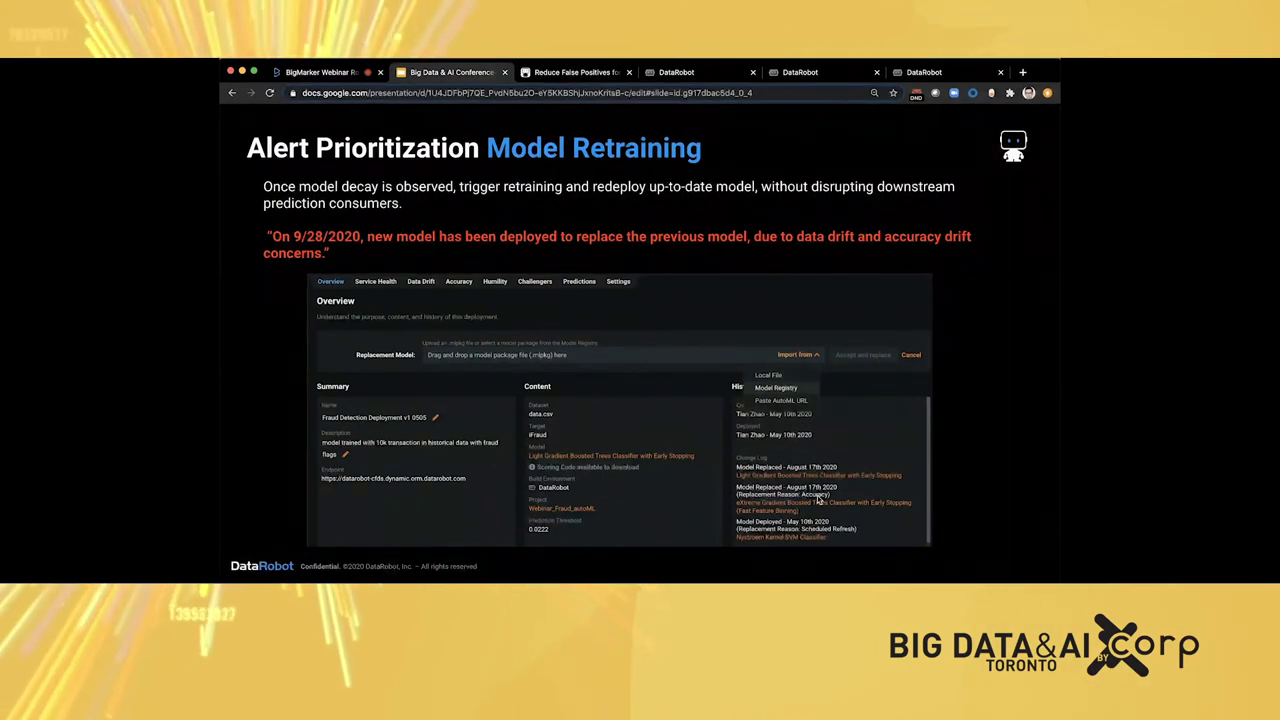
- Go to the Agenda slide with item 4, Demo, highlighted
{"action": "key", "text": "Right"}
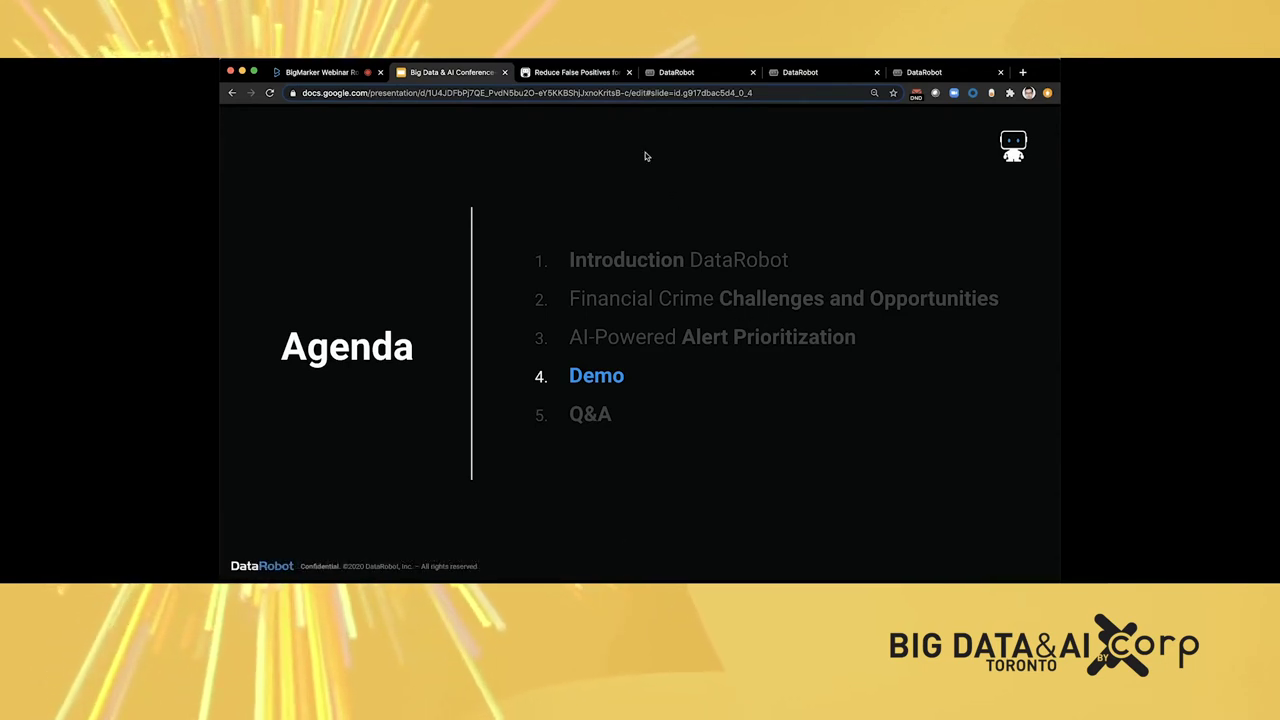
- Switch to the DataRobot AI Catalog showing the cfds_demo-AML_Alert_Scheduled_Refresh sample data profile
{"action": "left_click", "coordinate": [672, 72]}
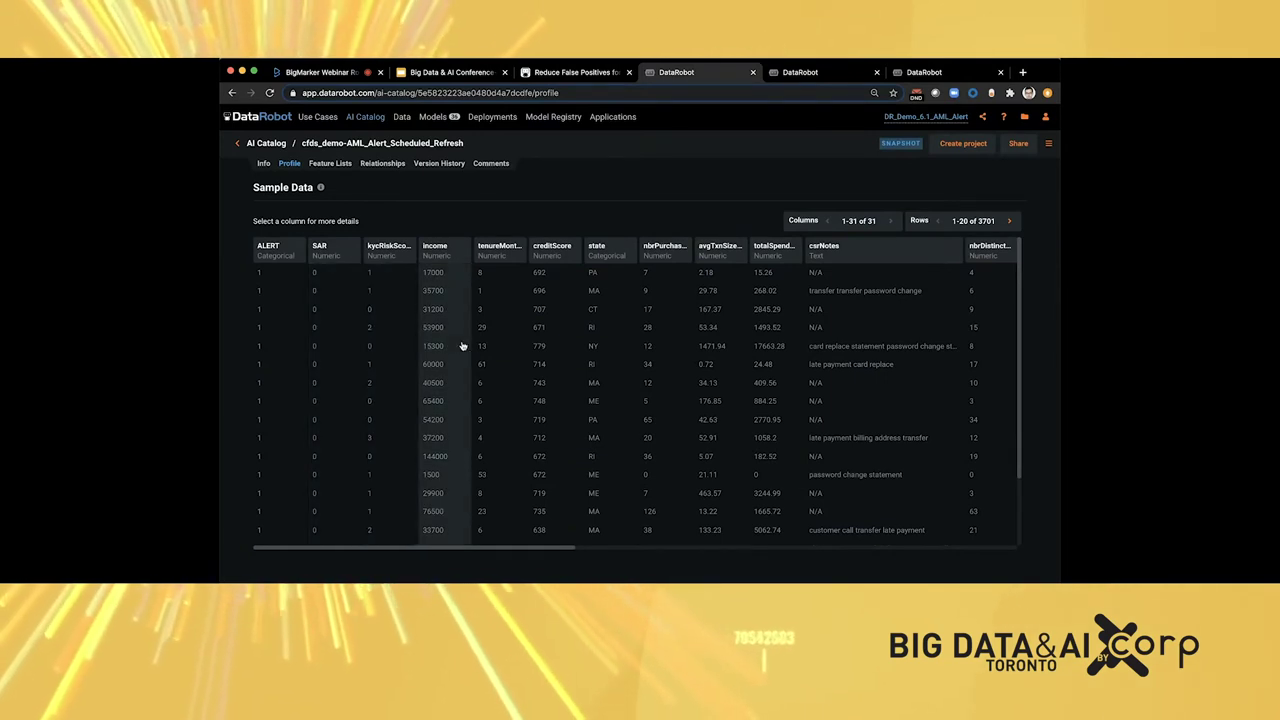
{"action": "left_click", "coordinate": [327, 299]}
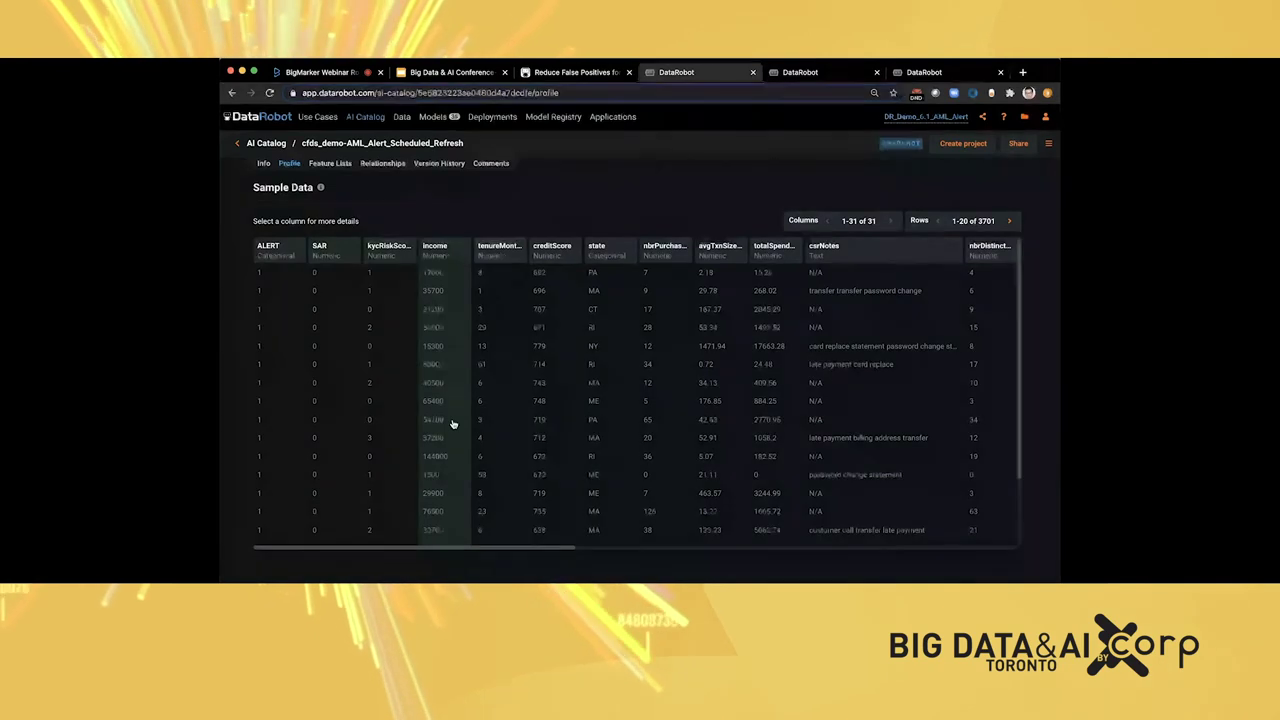
{"action": "scroll", "coordinate": [622, 418], "scroll_direction": "right", "scroll_amount": 1}
{"action": "scroll", "coordinate": [622, 418], "scroll_direction": "left", "scroll_amount": 1}
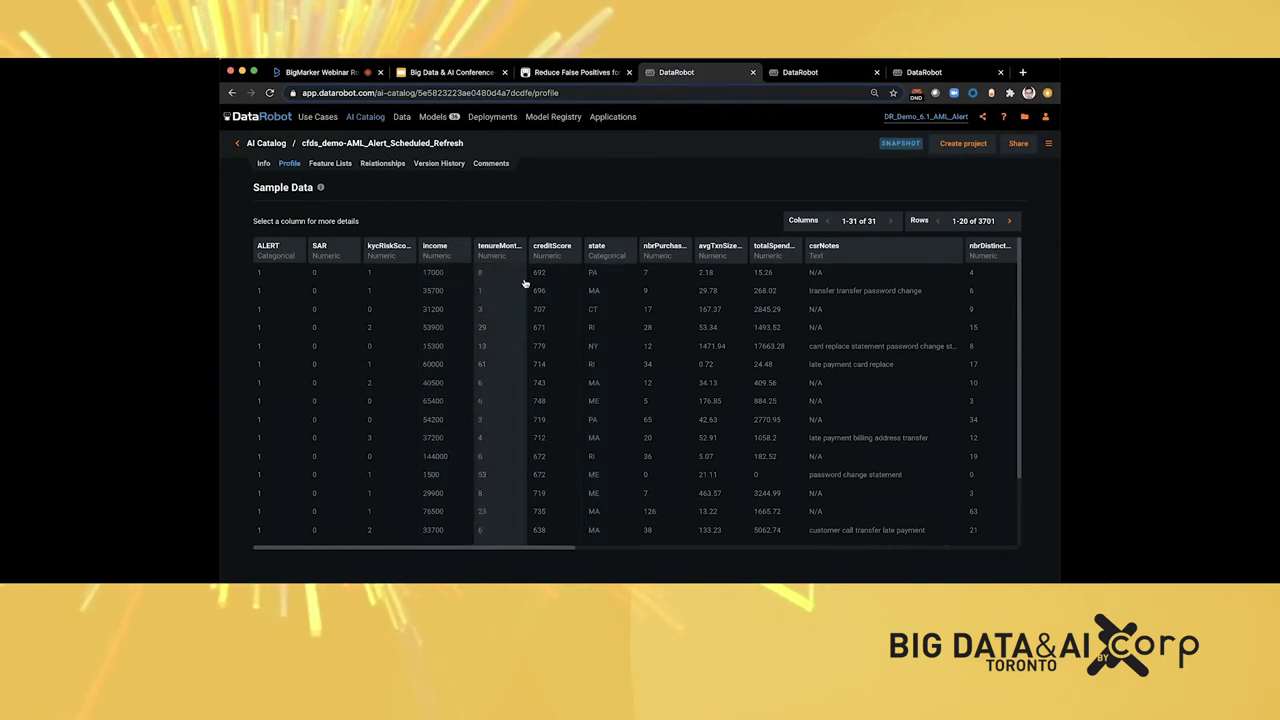
{"action": "scroll", "coordinate": [591, 278], "scroll_direction": "right", "scroll_amount": 1}
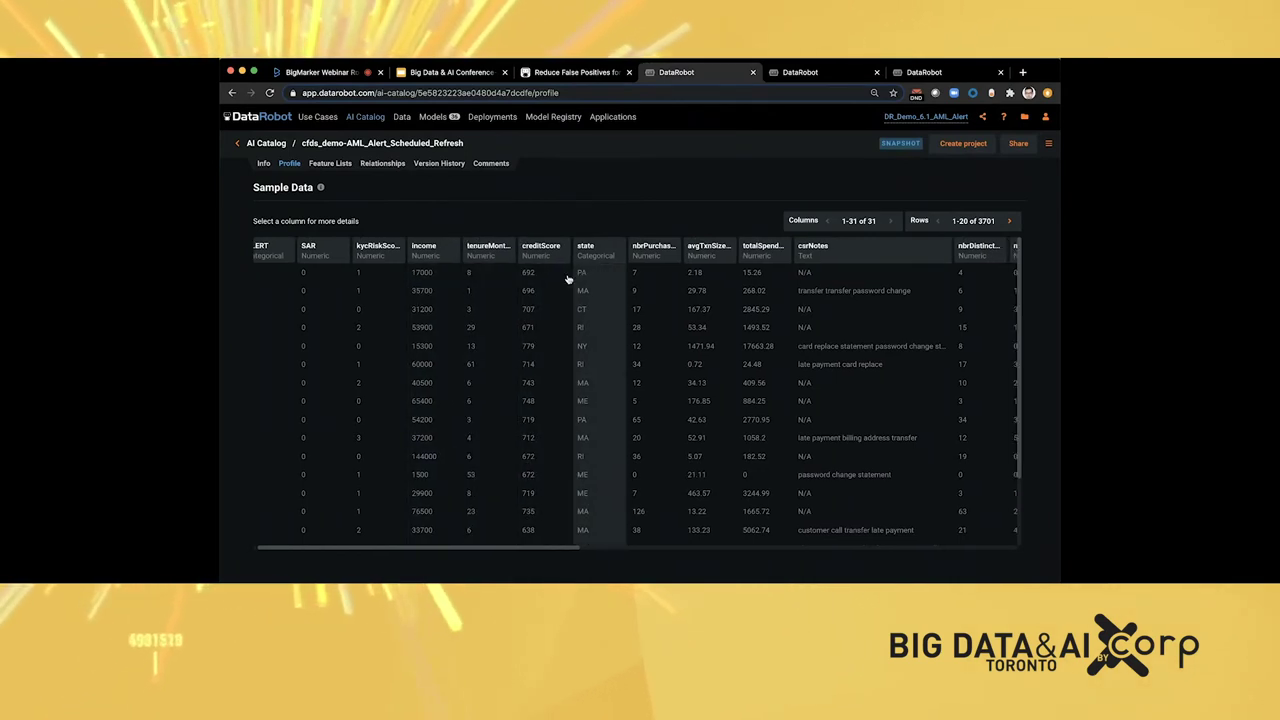
{"action": "scroll", "coordinate": [598, 285], "scroll_direction": "right", "scroll_amount": 4}
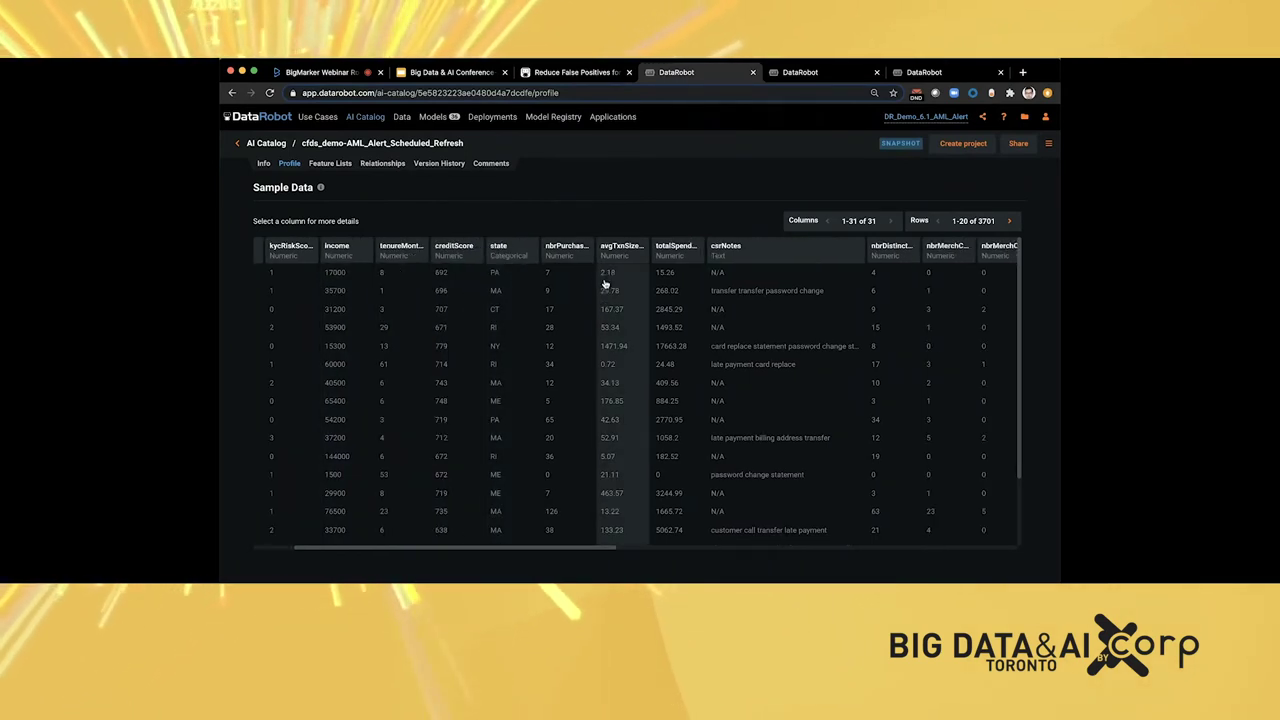
{"action": "mouse_move", "coordinate": [640, 273]}
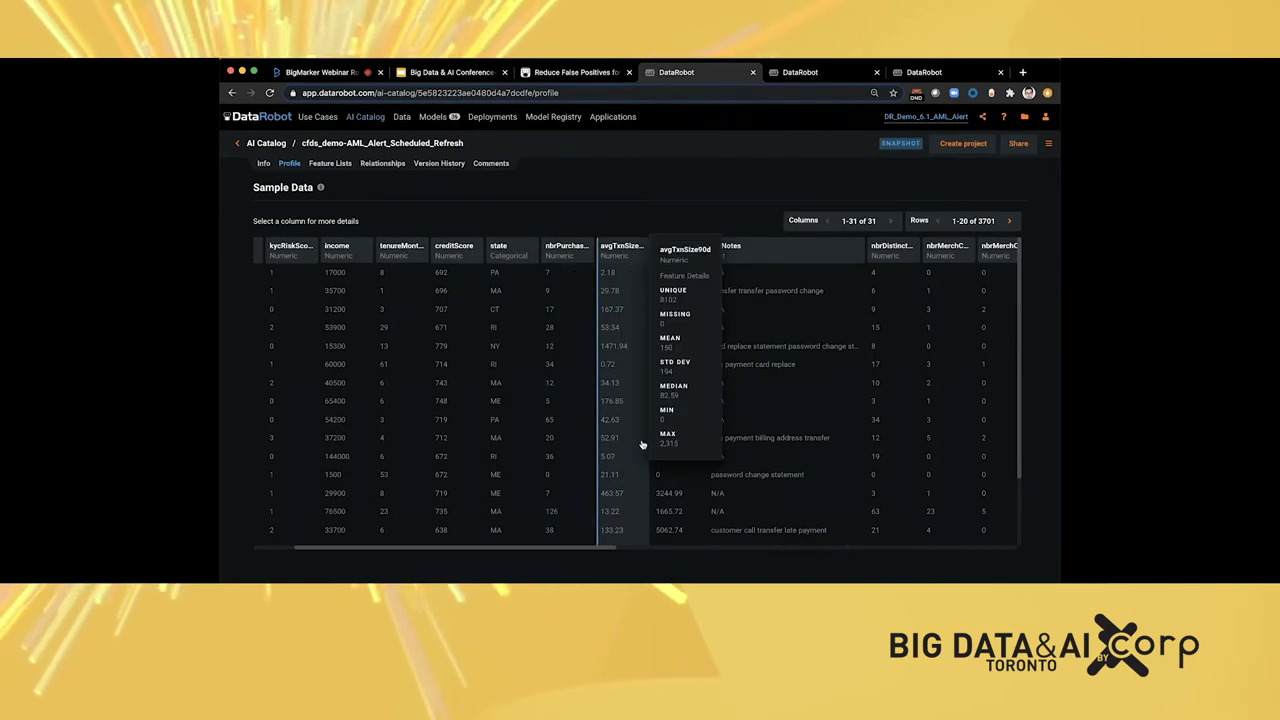
{"action": "mouse_move", "coordinate": [672, 481]}
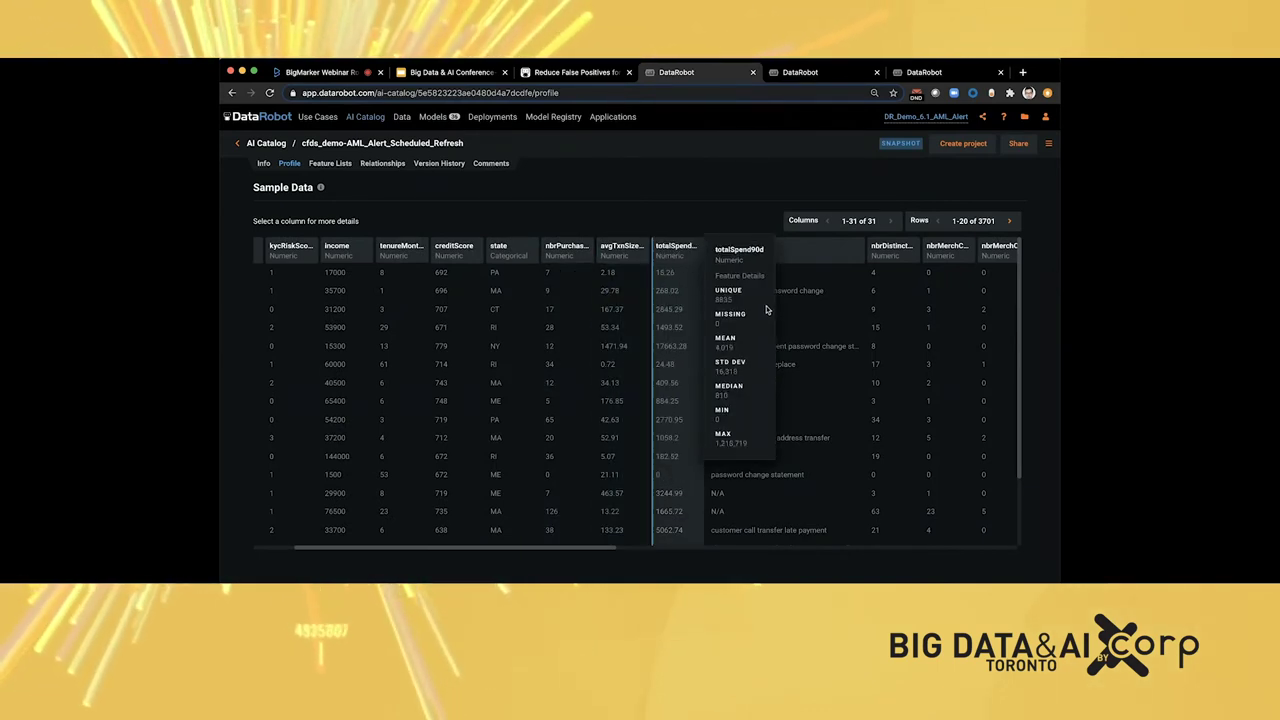
{"action": "mouse_move", "coordinate": [829, 289]}
{"action": "scroll", "coordinate": [818, 298], "scroll_direction": "right", "scroll_amount": 4}
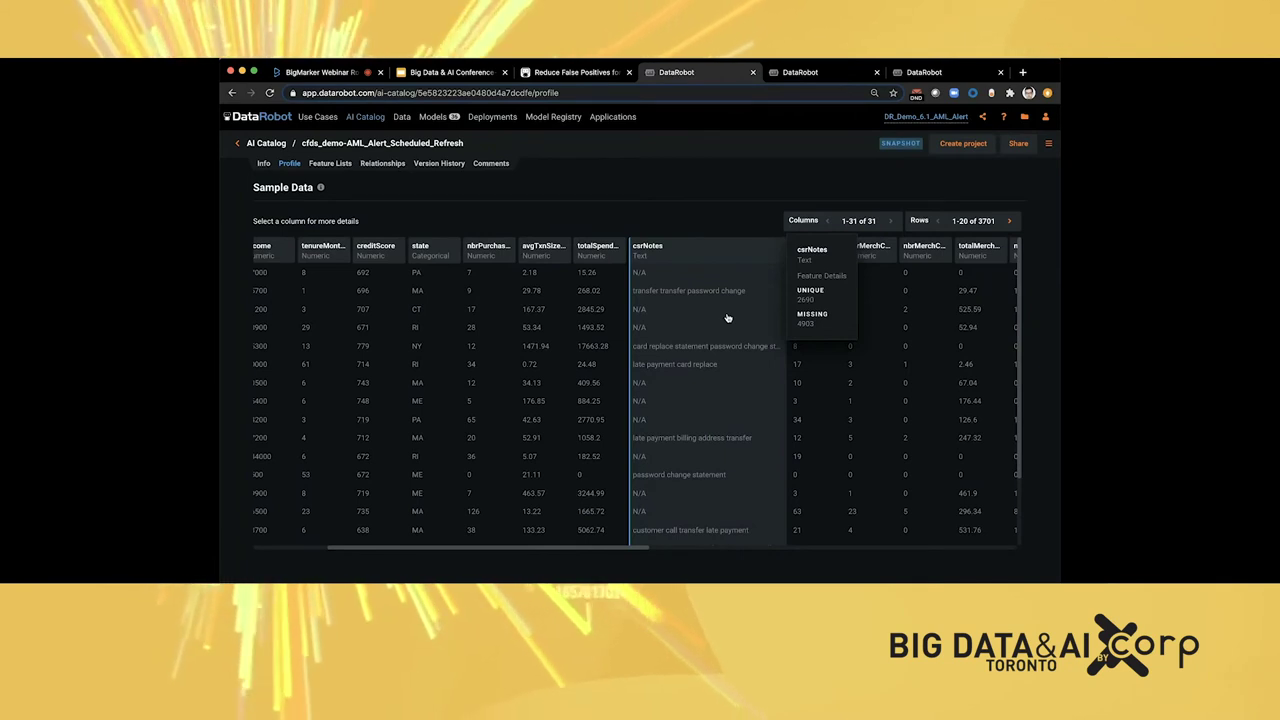
{"action": "scroll", "coordinate": [727, 318], "scroll_direction": "right", "scroll_amount": 3}
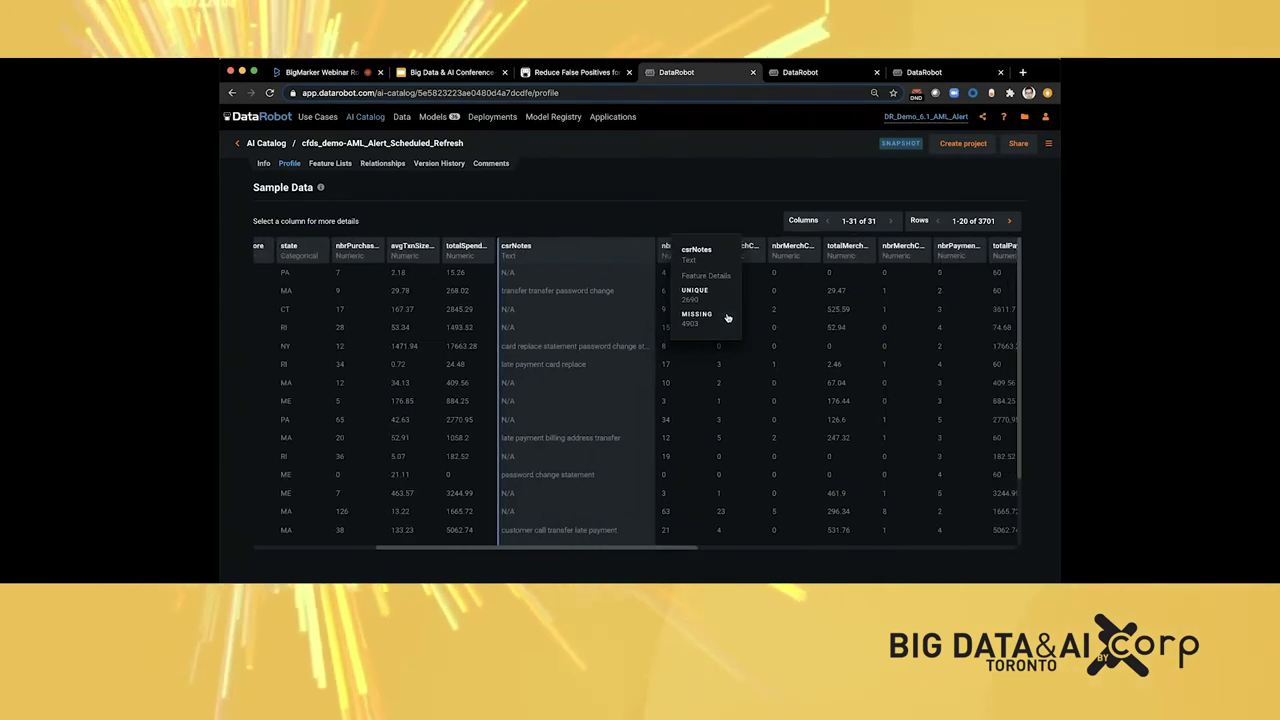
{"action": "scroll", "coordinate": [727, 318], "scroll_direction": "right", "scroll_amount": 3}
{"action": "scroll", "coordinate": [729, 320], "scroll_direction": "left", "scroll_amount": 10}
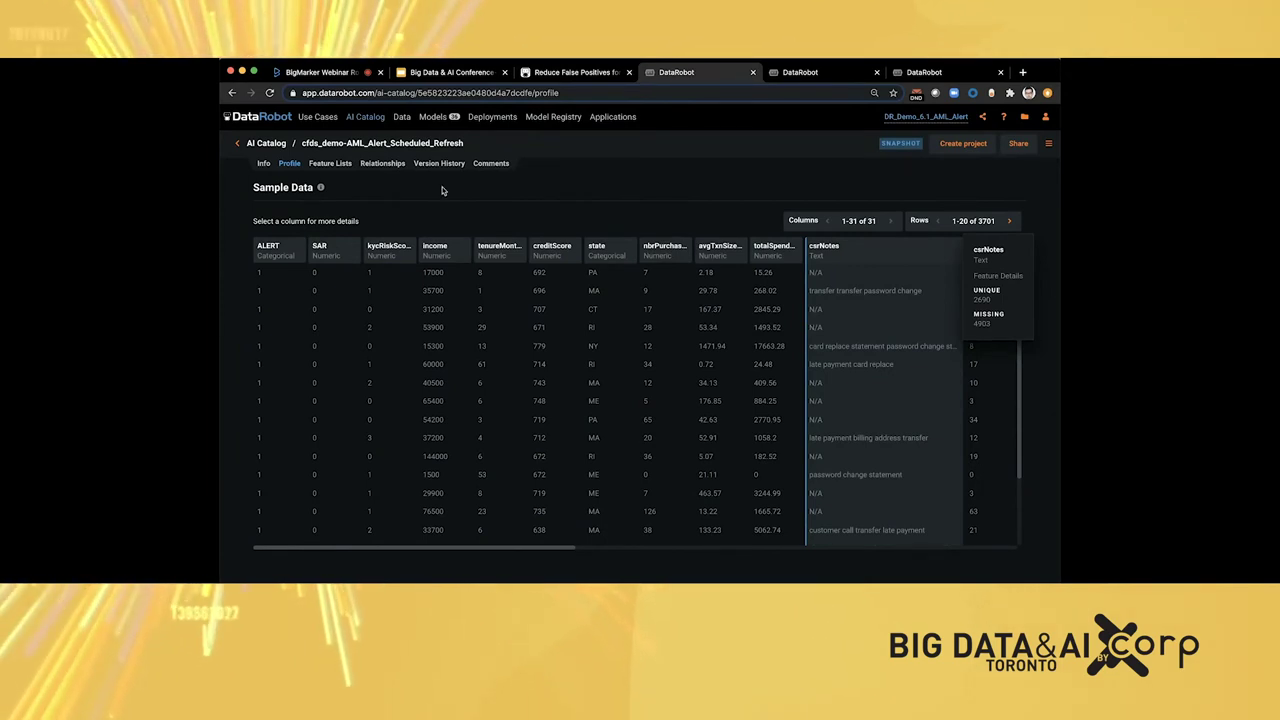
- Create a project from the AML alert dataset and expand the creditScore histogram (mean 713)
{"action": "left_click", "coordinate": [962, 145]}
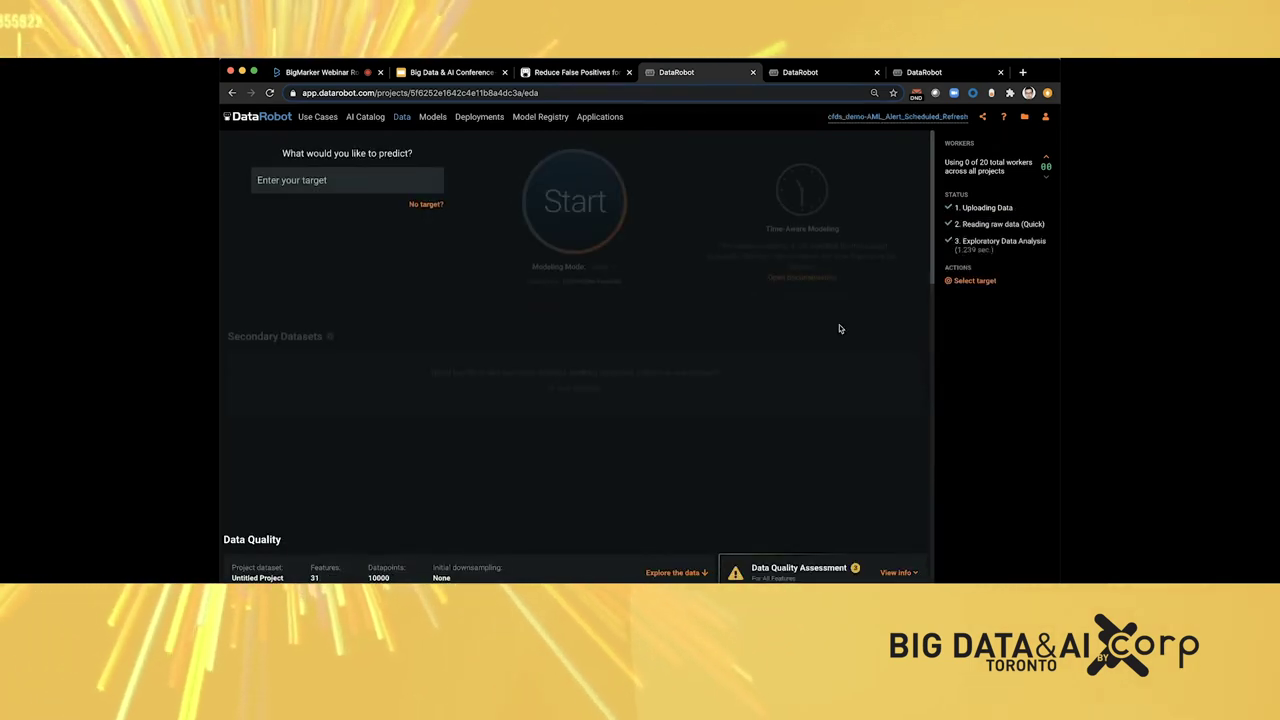
{"action": "scroll", "coordinate": [839, 328], "scroll_direction": "down", "scroll_amount": 3}
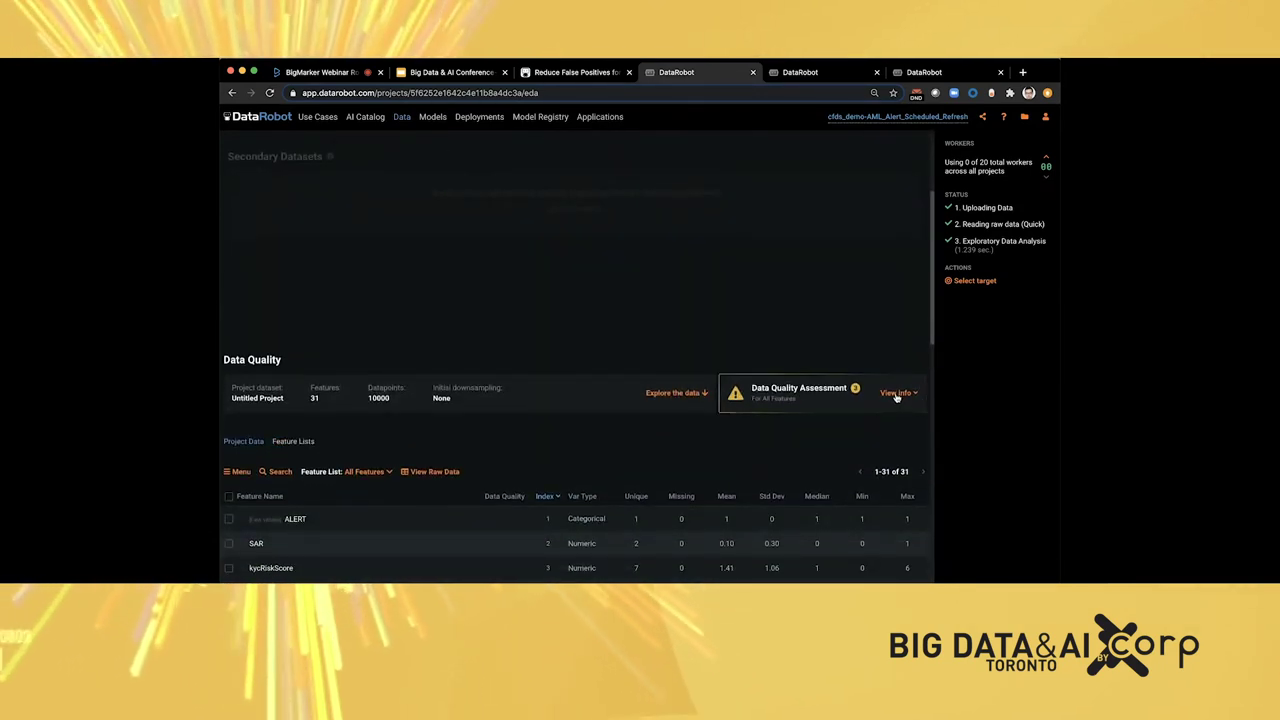
{"action": "left_click", "coordinate": [897, 393]}
{"action": "scroll", "coordinate": [781, 437], "scroll_direction": "down", "scroll_amount": 5}
{"action": "left_click", "coordinate": [322, 370]}
{"action": "scroll", "coordinate": [322, 370], "scroll_direction": "up", "scroll_amount": 2}
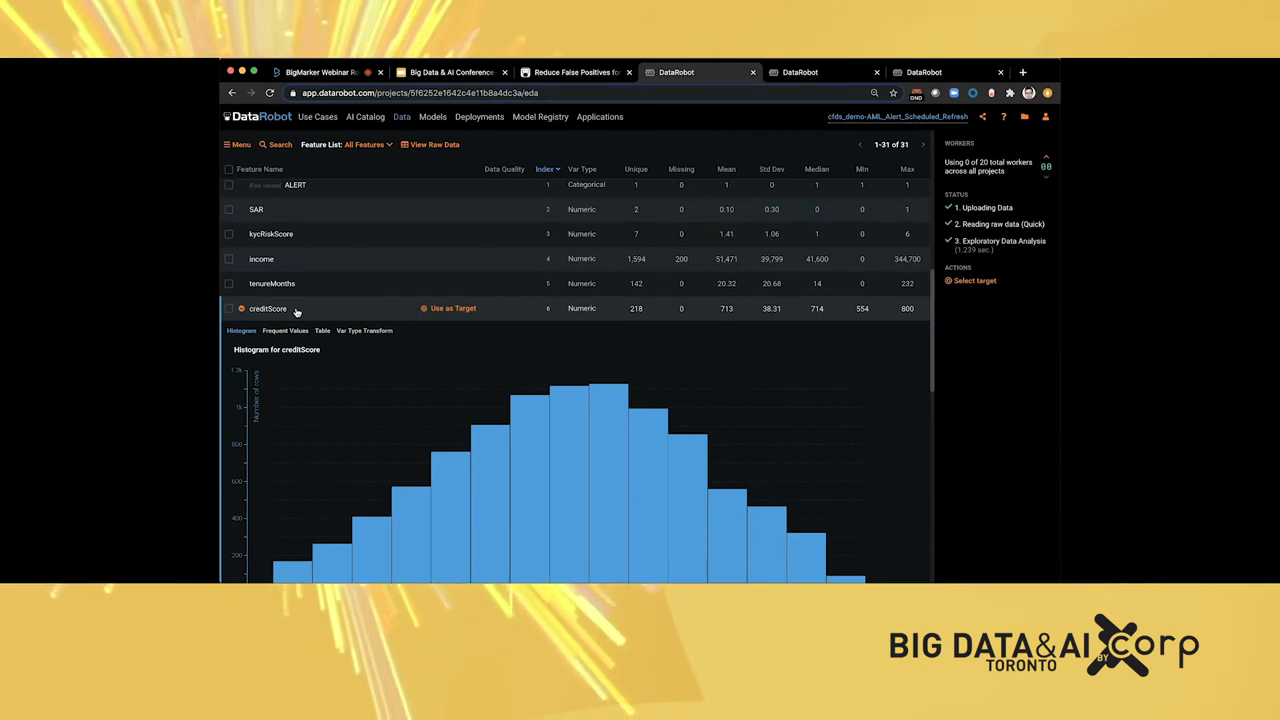
- Collapse the creditScore histogram and set SAR as the classification target
{"action": "left_click", "coordinate": [296, 312]}
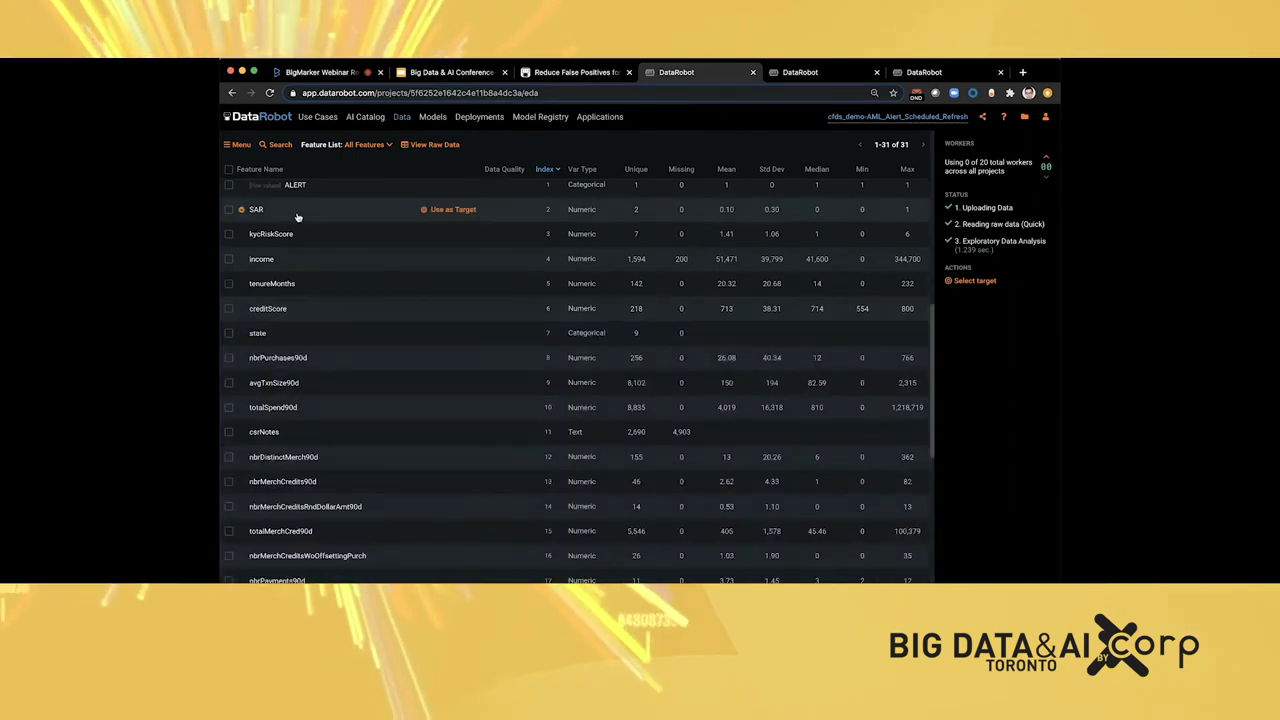
{"action": "left_click", "coordinate": [453, 210]}
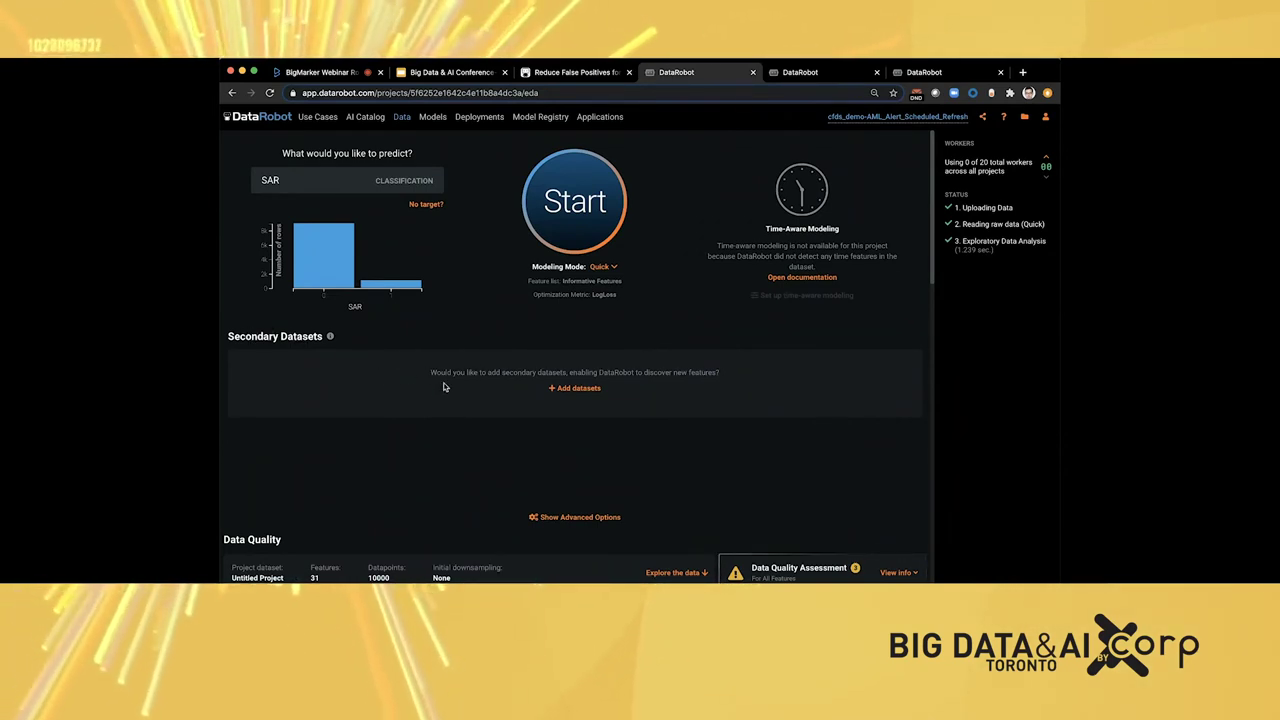
- In Advanced Options, raise stratified cross-validation to 6 folds with a 20% holdout
{"action": "left_click", "coordinate": [563, 517]}
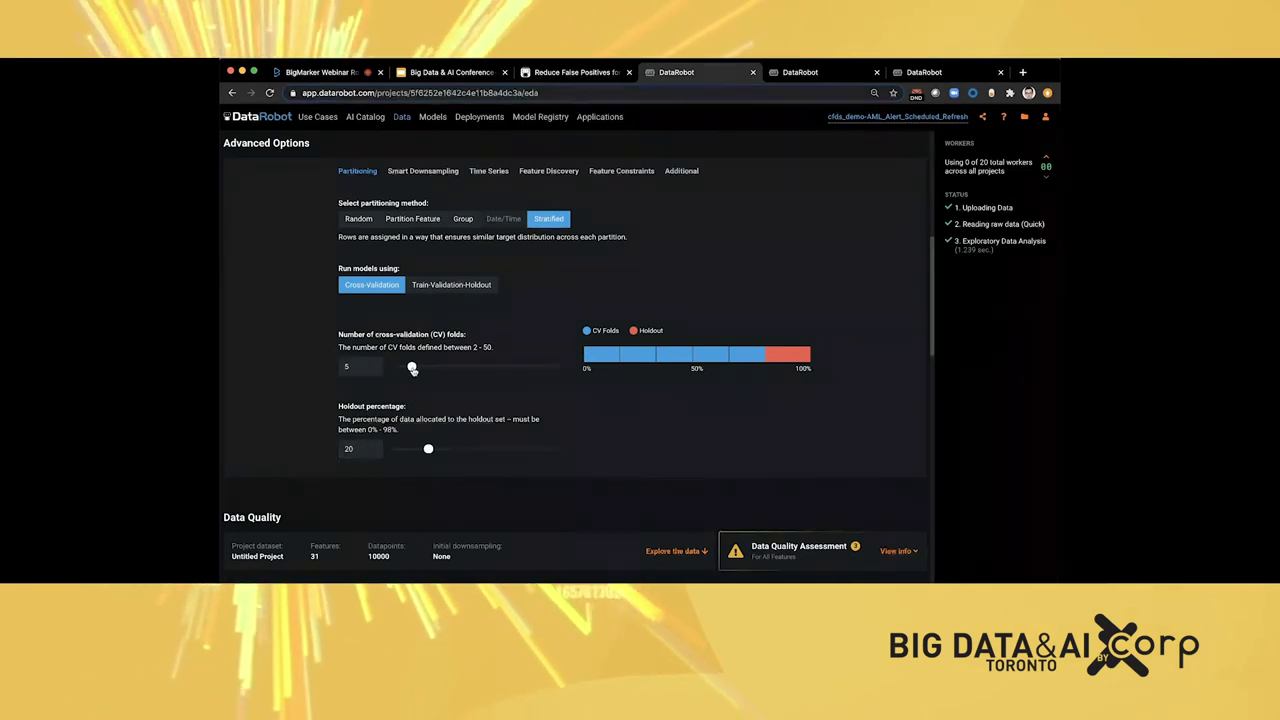
{"action": "left_click_drag", "start_coordinate": [411, 367], "coordinate": [415, 368]}
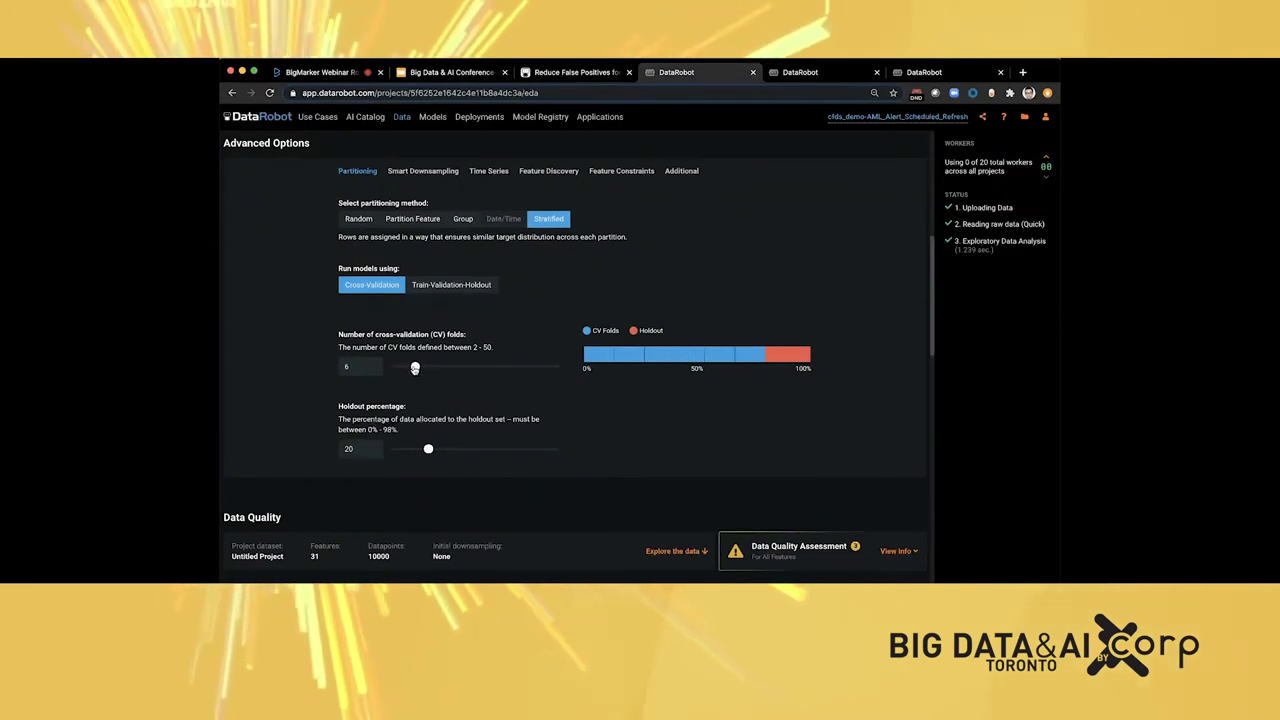
{"action": "scroll", "coordinate": [413, 369], "scroll_direction": "up", "scroll_amount": 4}
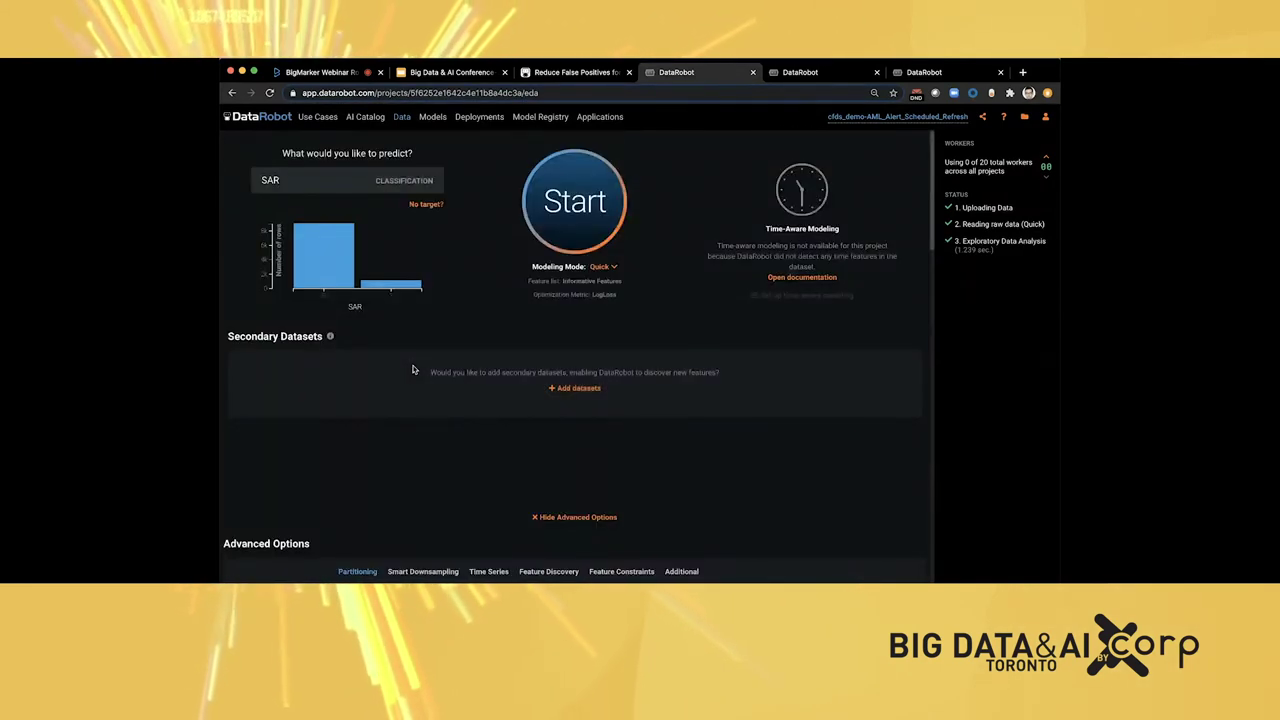
- Launch Autopilot on SAR, then switch to the finished AML alert project's leaderboard
{"action": "left_click", "coordinate": [575, 212]}
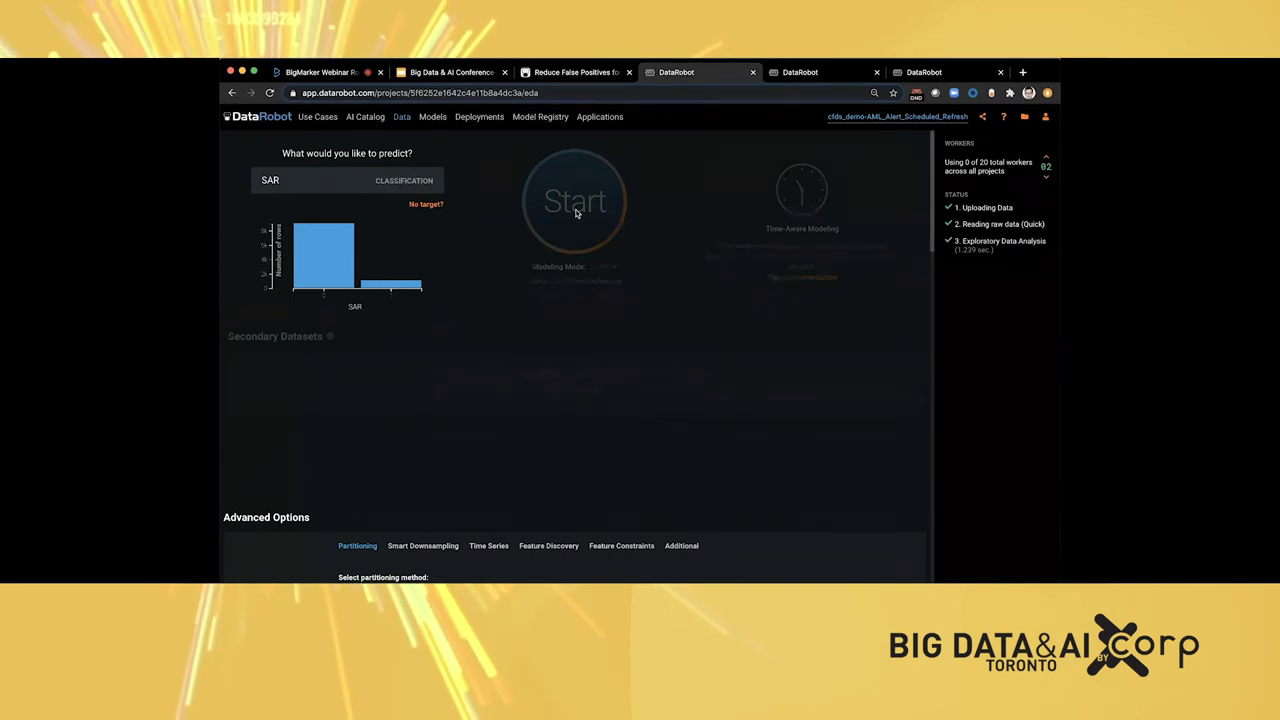
{"action": "scroll", "coordinate": [575, 213], "scroll_direction": "down", "scroll_amount": 2}
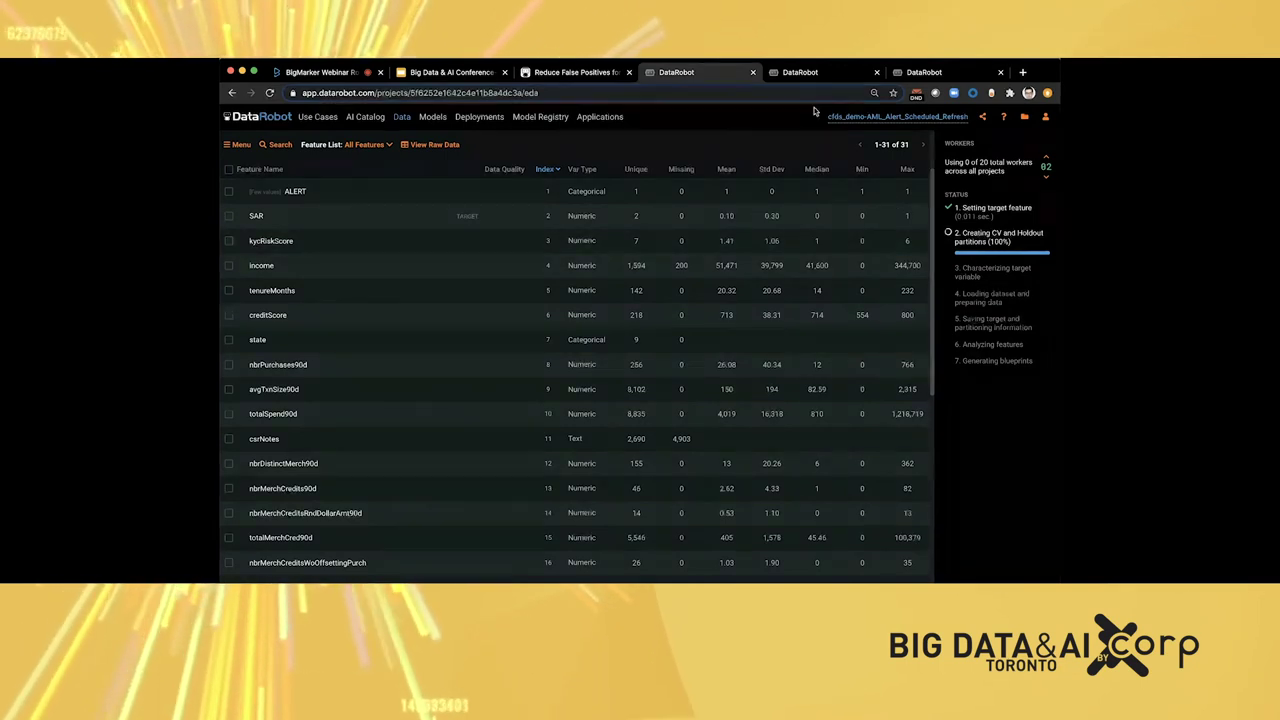
{"action": "left_click", "coordinate": [810, 72]}
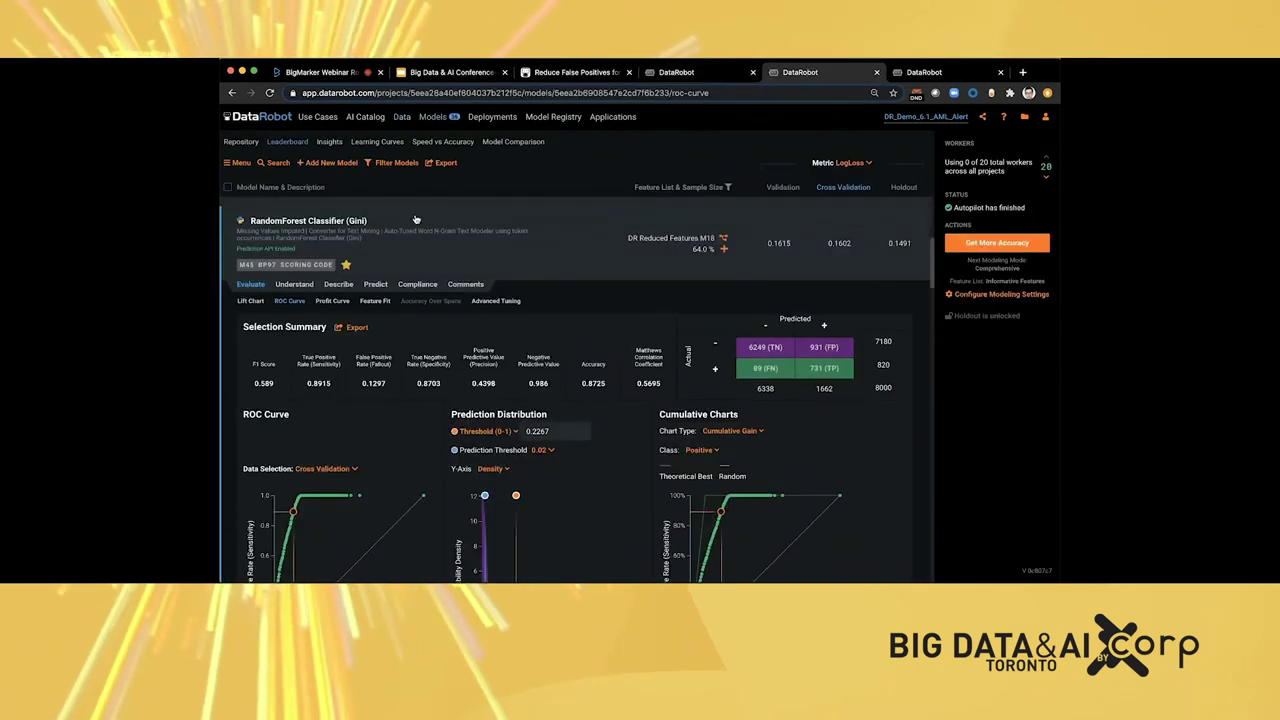
- On the Leaderboard, check the ranking metrics and view the M45 RandomForest Classifier (Gini) blueprint
{"action": "left_click", "coordinate": [435, 117]}
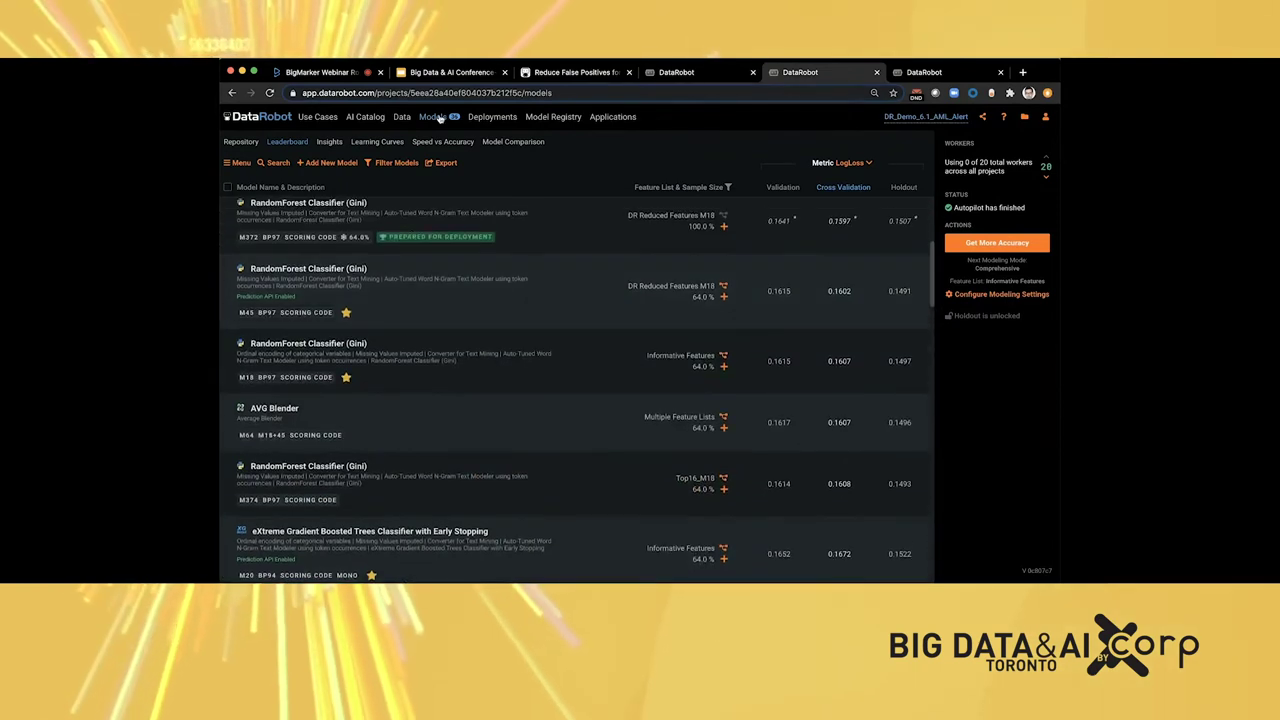
{"action": "scroll", "coordinate": [451, 289], "scroll_direction": "down", "scroll_amount": 1}
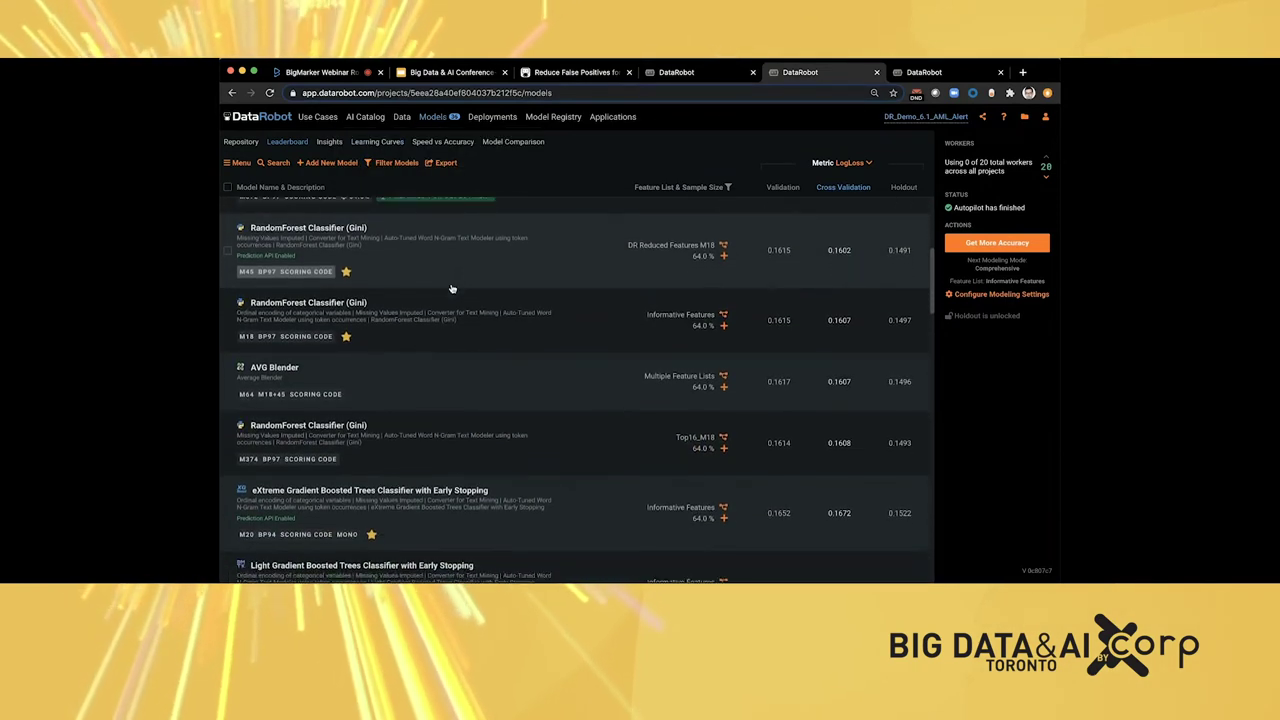
{"action": "left_click", "coordinate": [858, 163]}
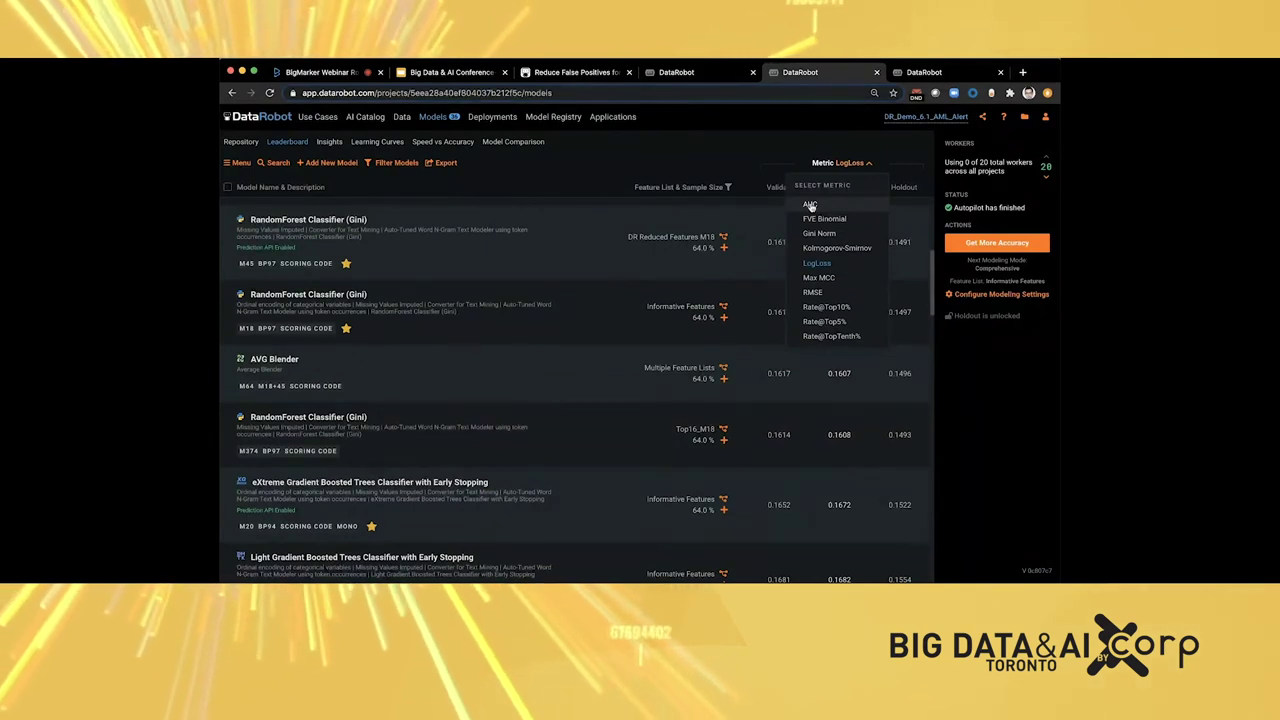
{"action": "left_click", "coordinate": [381, 232]}
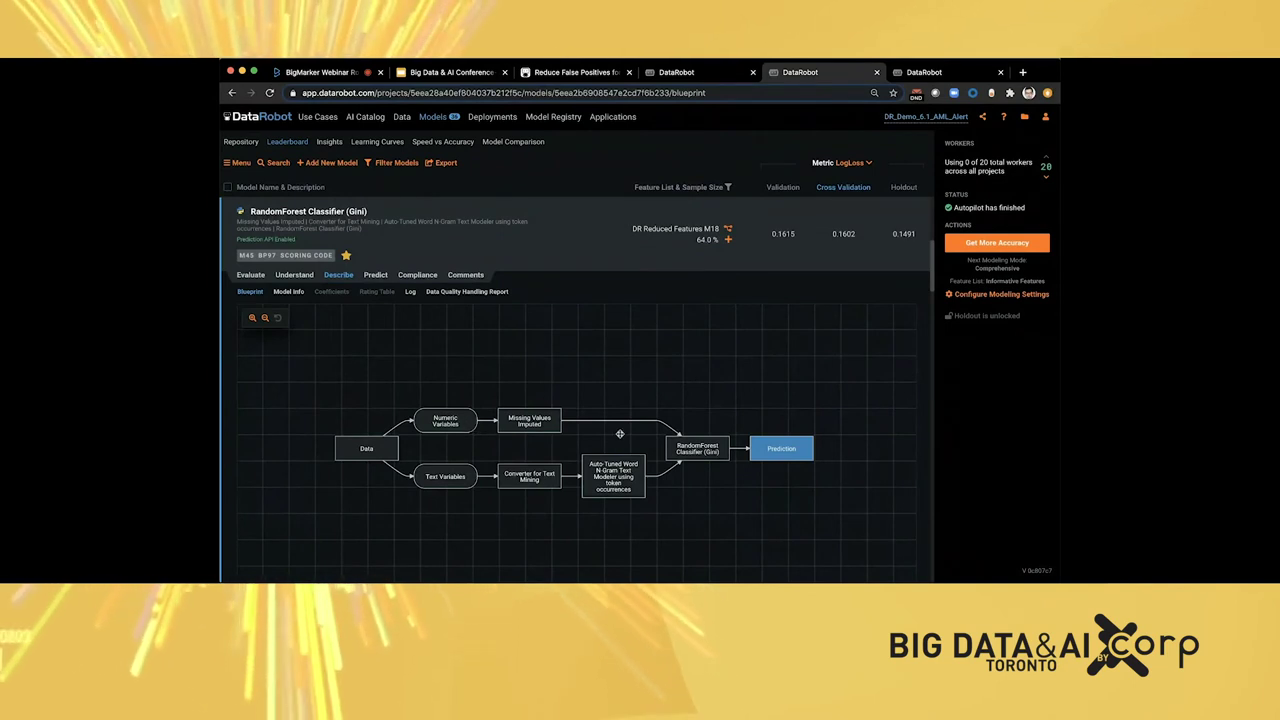
- Inspect the RandomForest classifier node, then open the M45 model's Compliance tab
{"action": "left_click", "coordinate": [698, 450]}
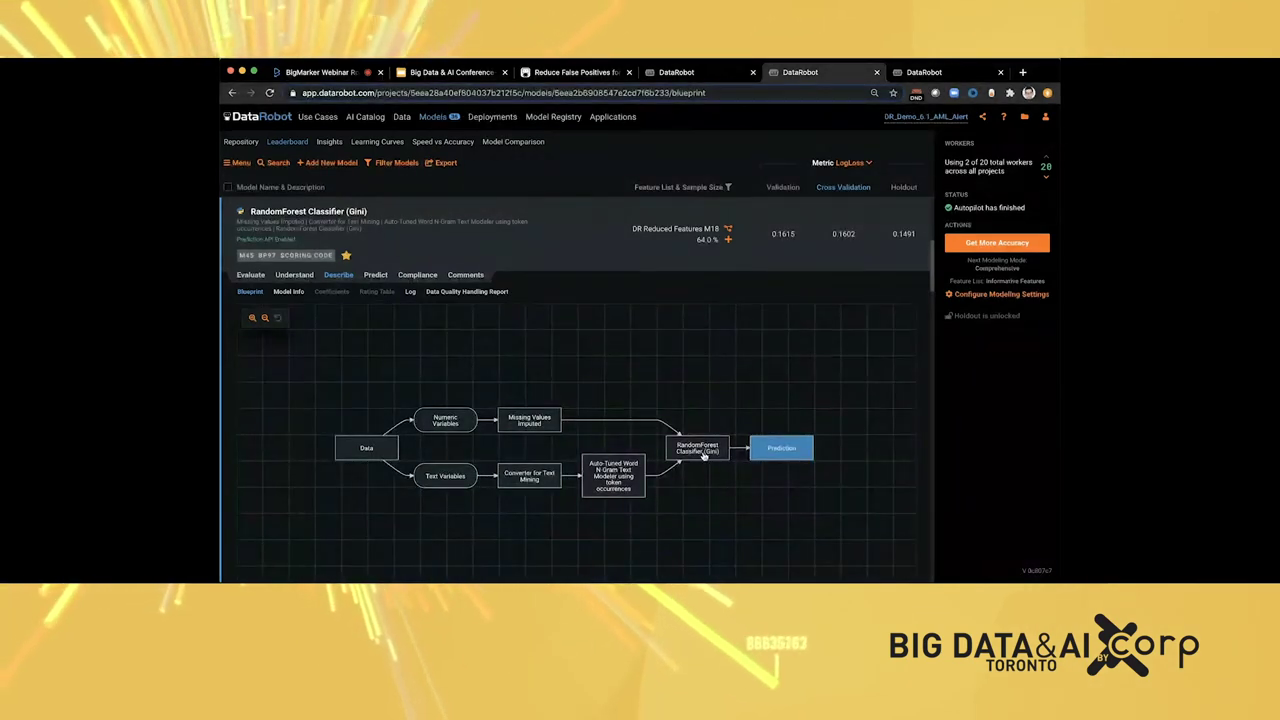
{"action": "left_click", "coordinate": [414, 274]}
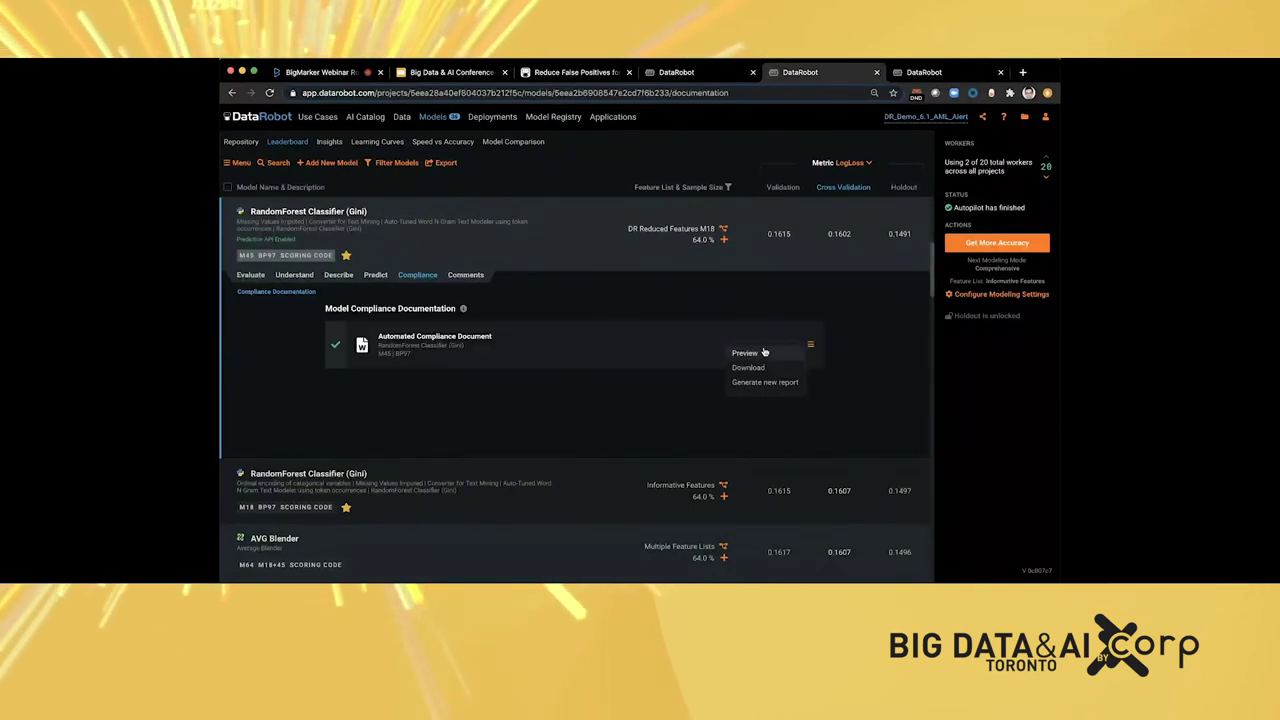
- Preview the Automated Compliance Document down to Model Performance and Stability, then close it
{"action": "left_click", "coordinate": [745, 353]}
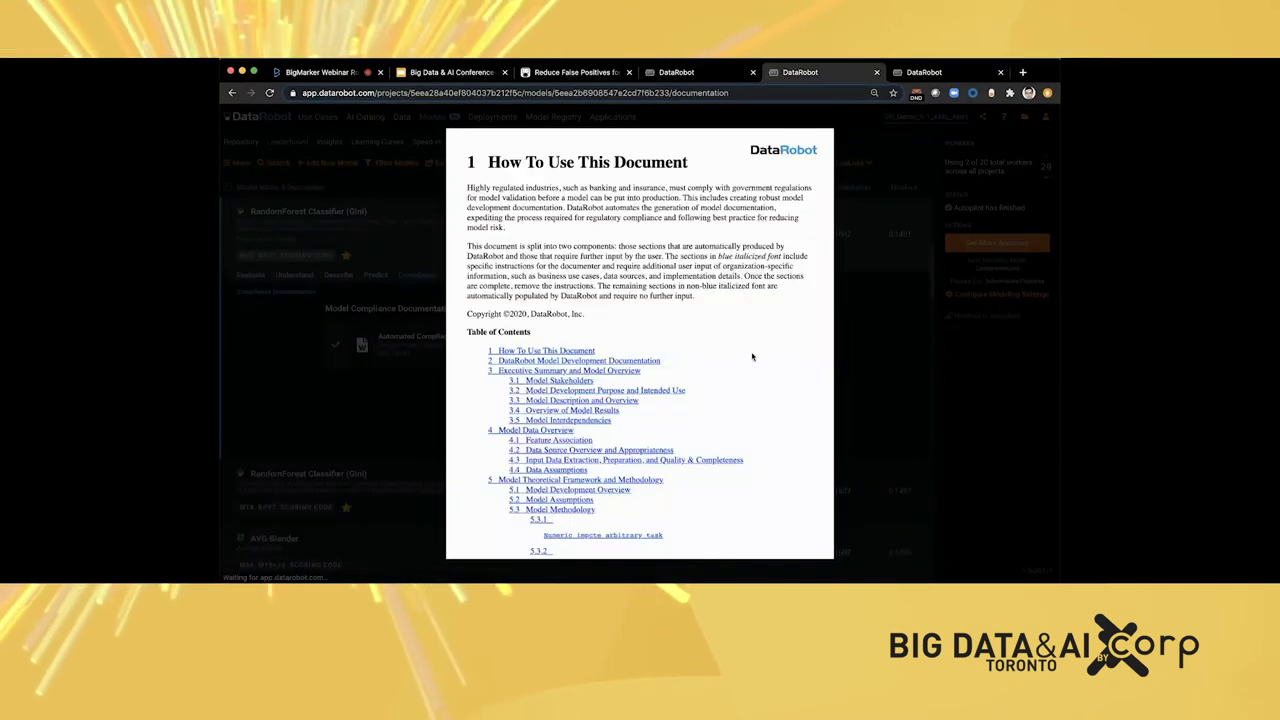
{"action": "scroll", "coordinate": [628, 400], "scroll_direction": "down", "scroll_amount": 15}
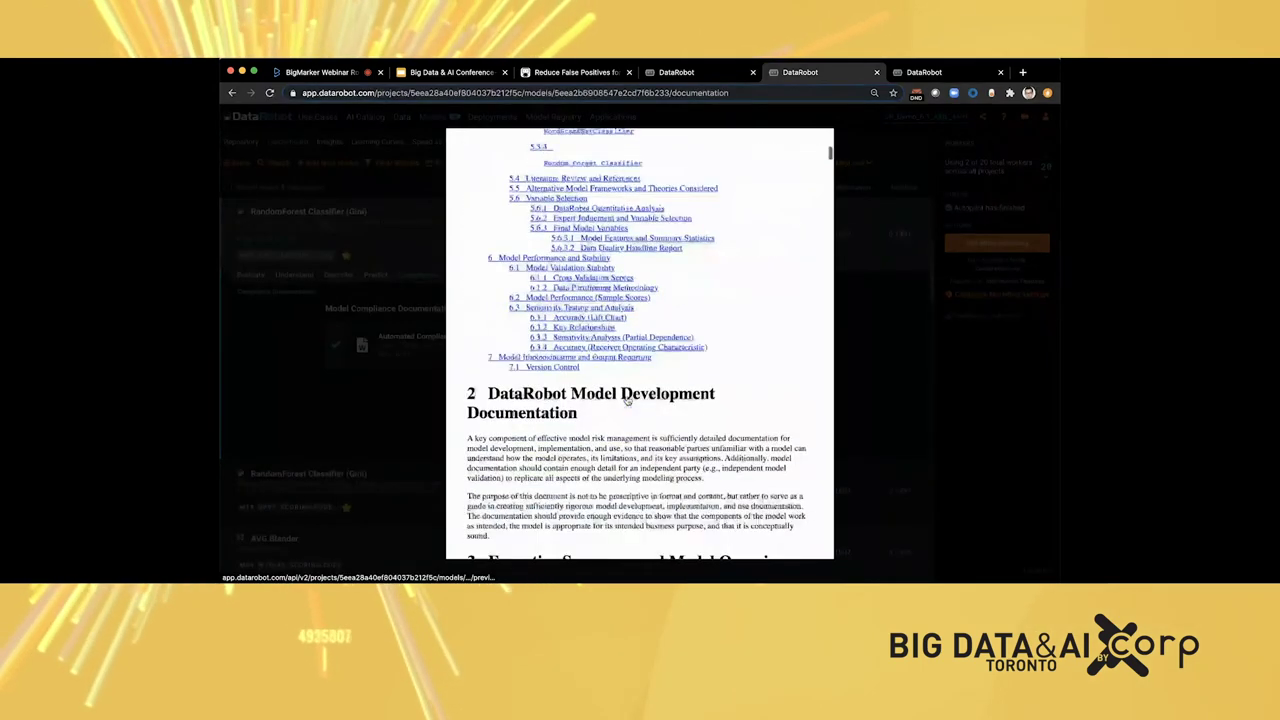
{"action": "scroll", "coordinate": [628, 400], "scroll_direction": "down", "scroll_amount": 2}
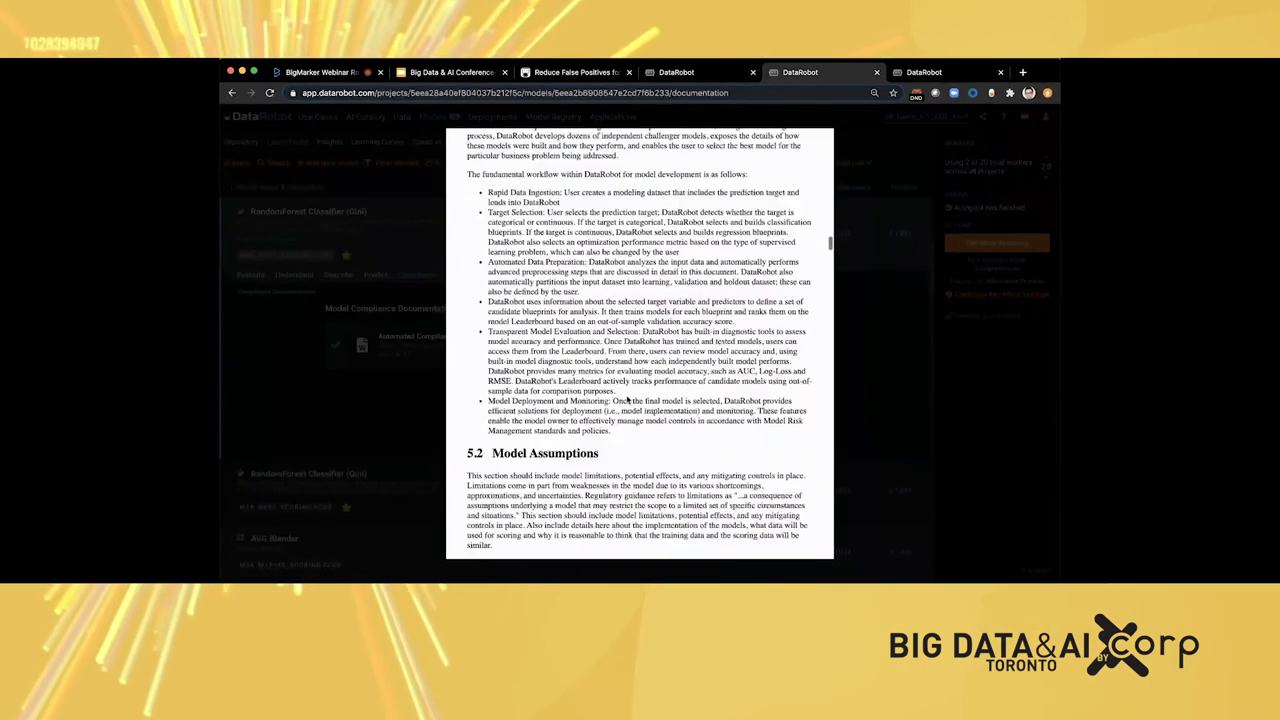
{"action": "scroll", "coordinate": [628, 400], "scroll_direction": "up", "scroll_amount": 8}
{"action": "scroll", "coordinate": [628, 398], "scroll_direction": "down", "scroll_amount": 20}
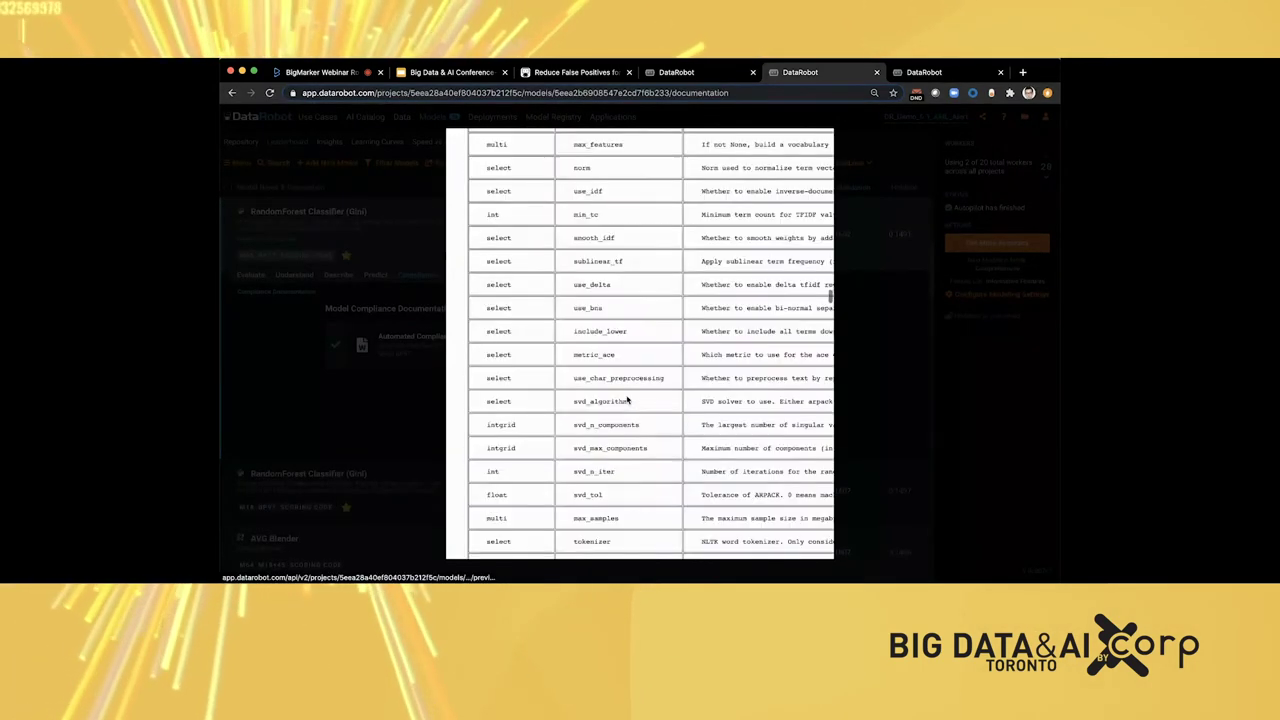
{"action": "scroll", "coordinate": [627, 396], "scroll_direction": "down", "scroll_amount": 5}
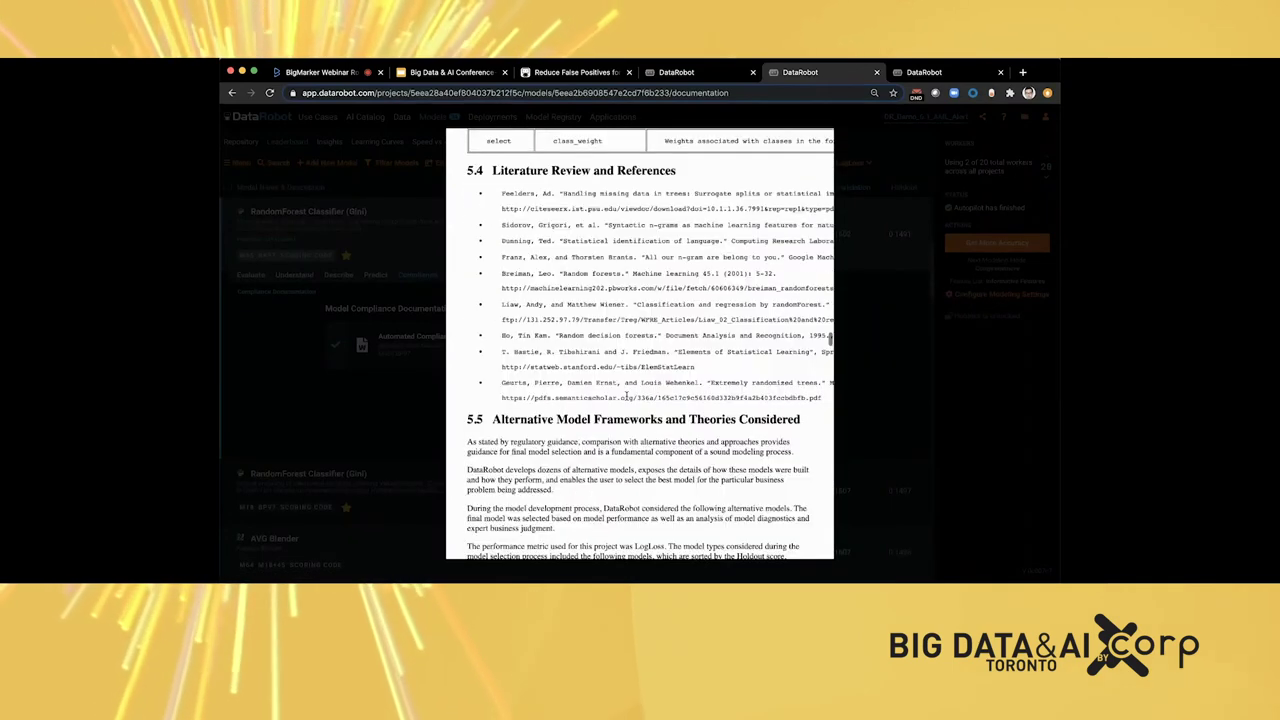
{"action": "scroll", "coordinate": [627, 398], "scroll_direction": "down", "scroll_amount": 5}
{"action": "scroll", "coordinate": [628, 400], "scroll_direction": "down", "scroll_amount": 12}
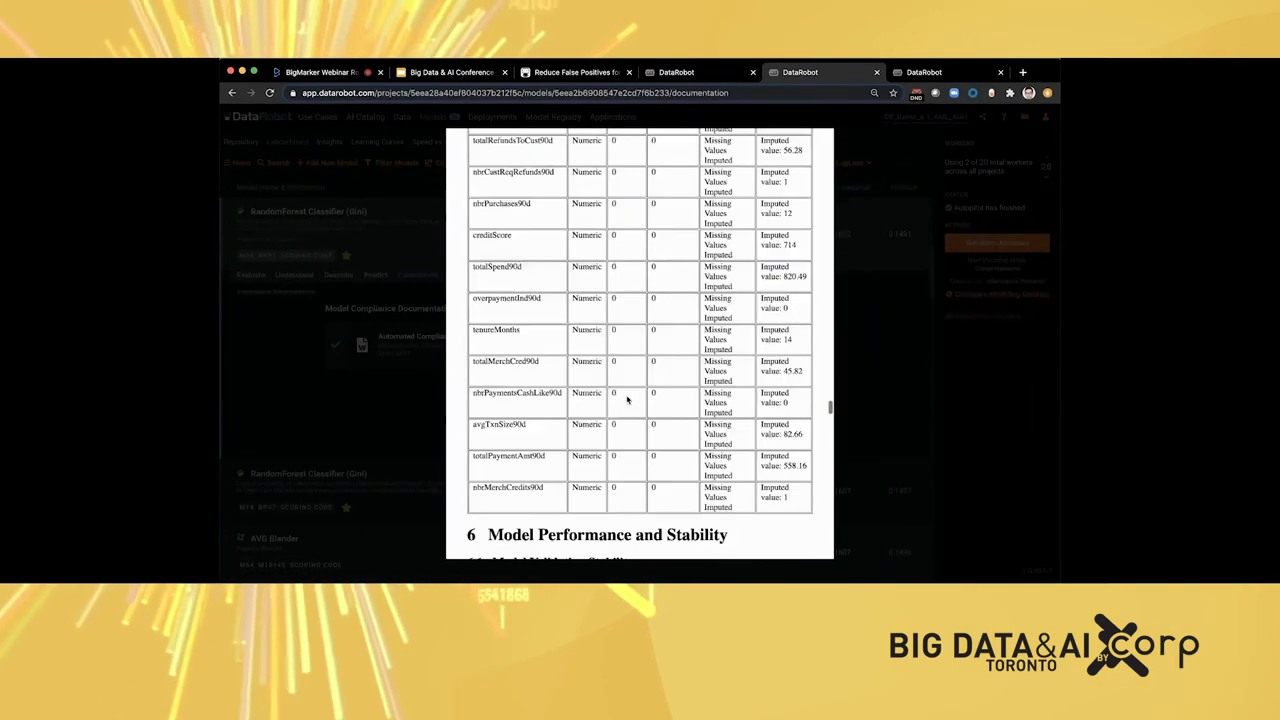
{"action": "scroll", "coordinate": [627, 400], "scroll_direction": "down", "scroll_amount": 4}
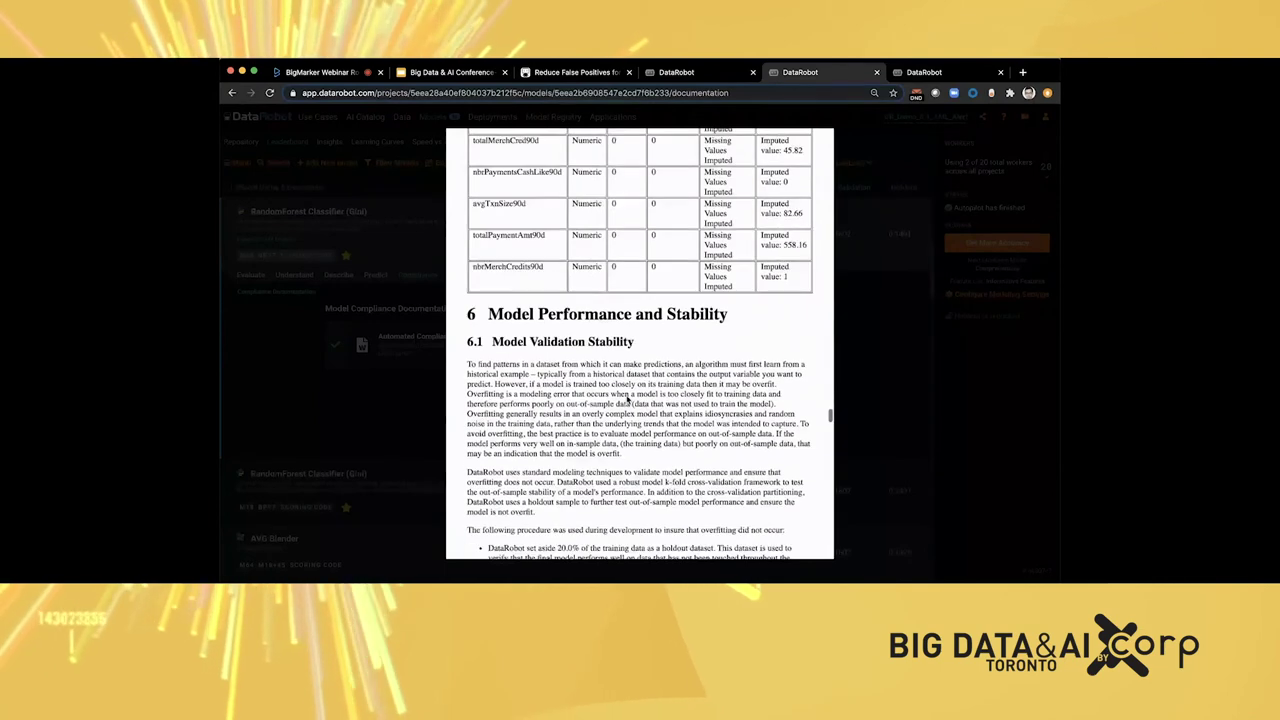
{"action": "key", "text": "Escape"}
- Set the Prediction Distribution threshold to 0.02 and apply it to the confusion matrix
{"action": "left_click", "coordinate": [250, 274]}
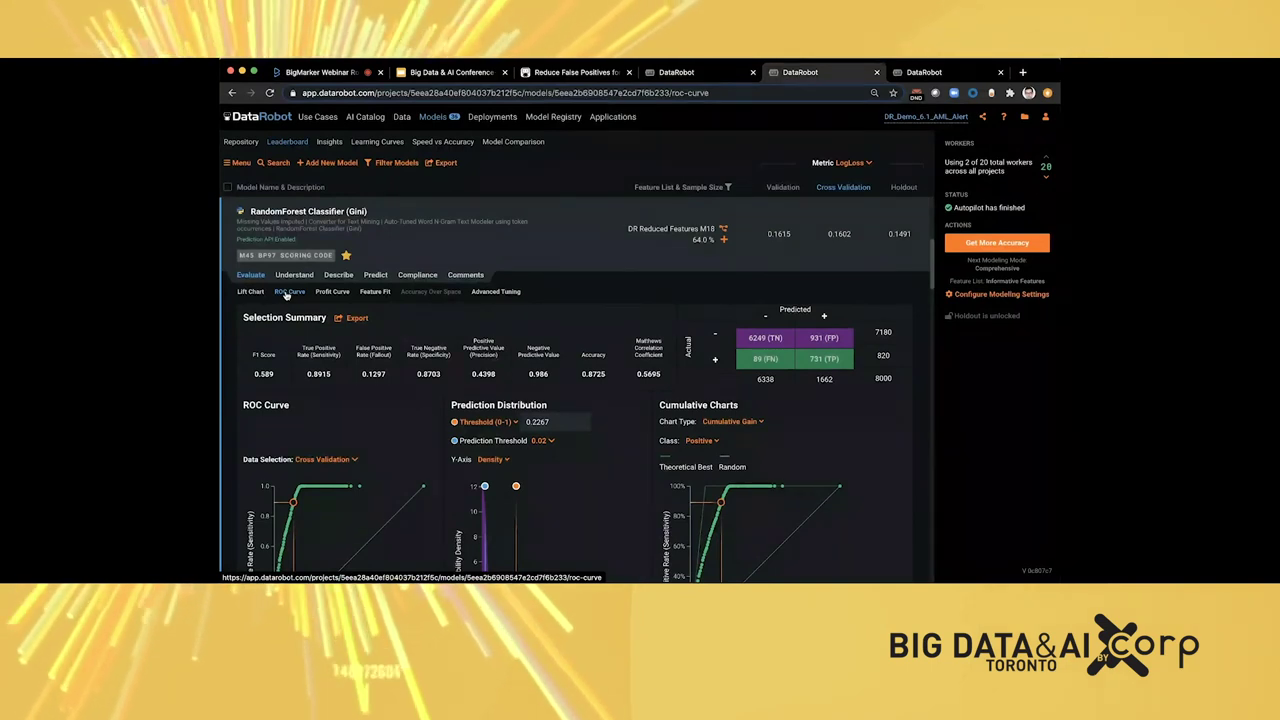
{"action": "left_click", "coordinate": [533, 422]}
{"action": "type", "text": "0.0.2"}
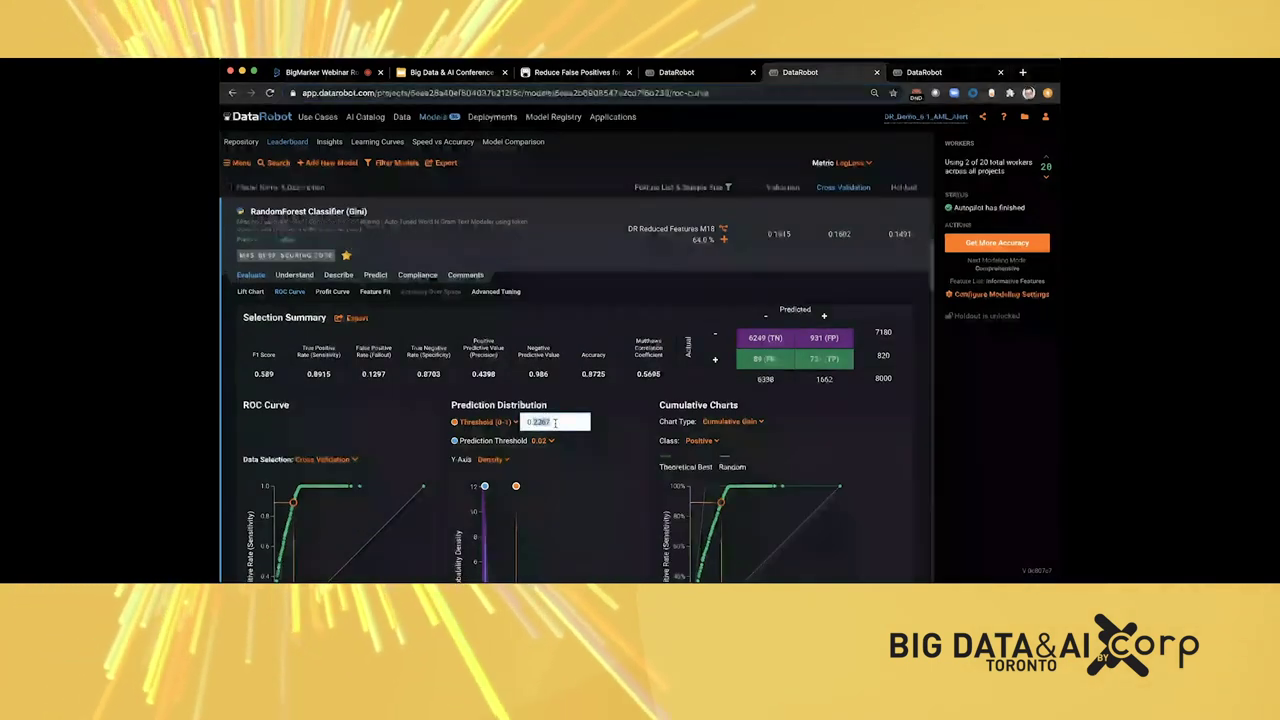
{"action": "scroll", "coordinate": [555, 422], "scroll_direction": "down", "scroll_amount": 1}
{"action": "key", "text": "BackSpace"}
{"action": "key", "text": "BackSpace"}
{"action": "key", "text": "BackSpace"}
{"action": "key", "text": "BackSpace"}
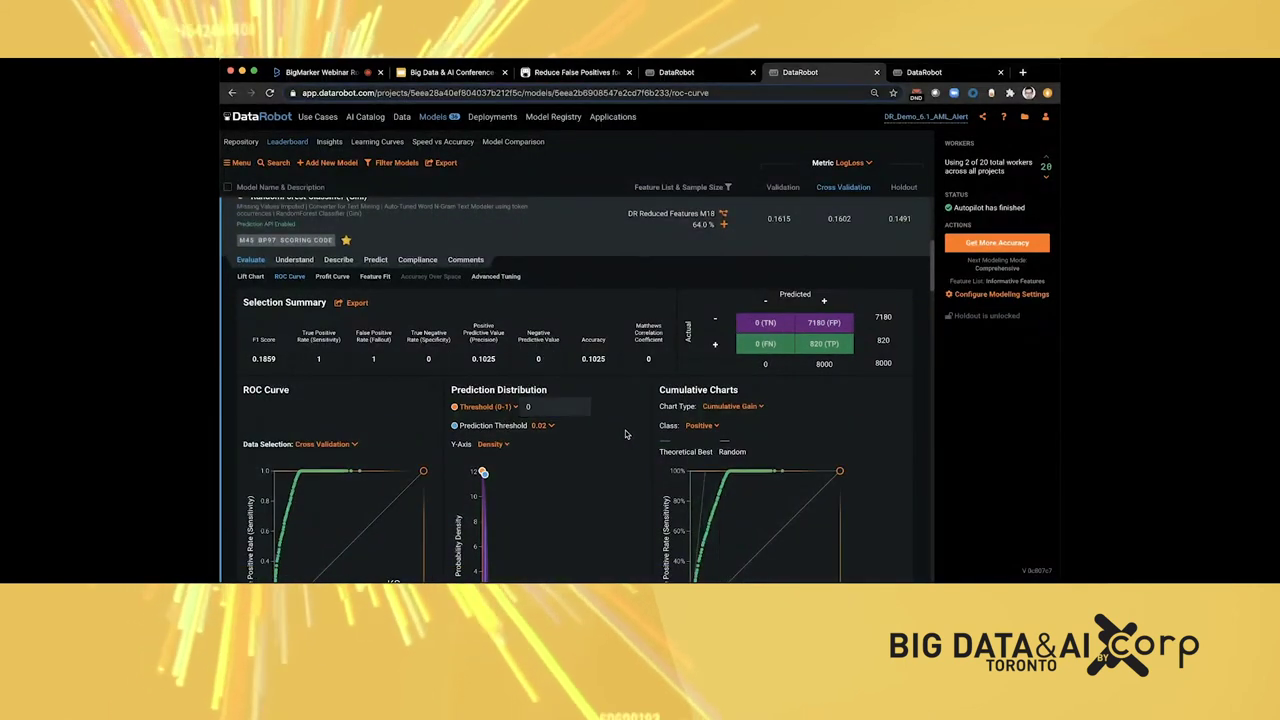
{"action": "type", "text": ".02"}
{"action": "left_click", "coordinate": [622, 413]}
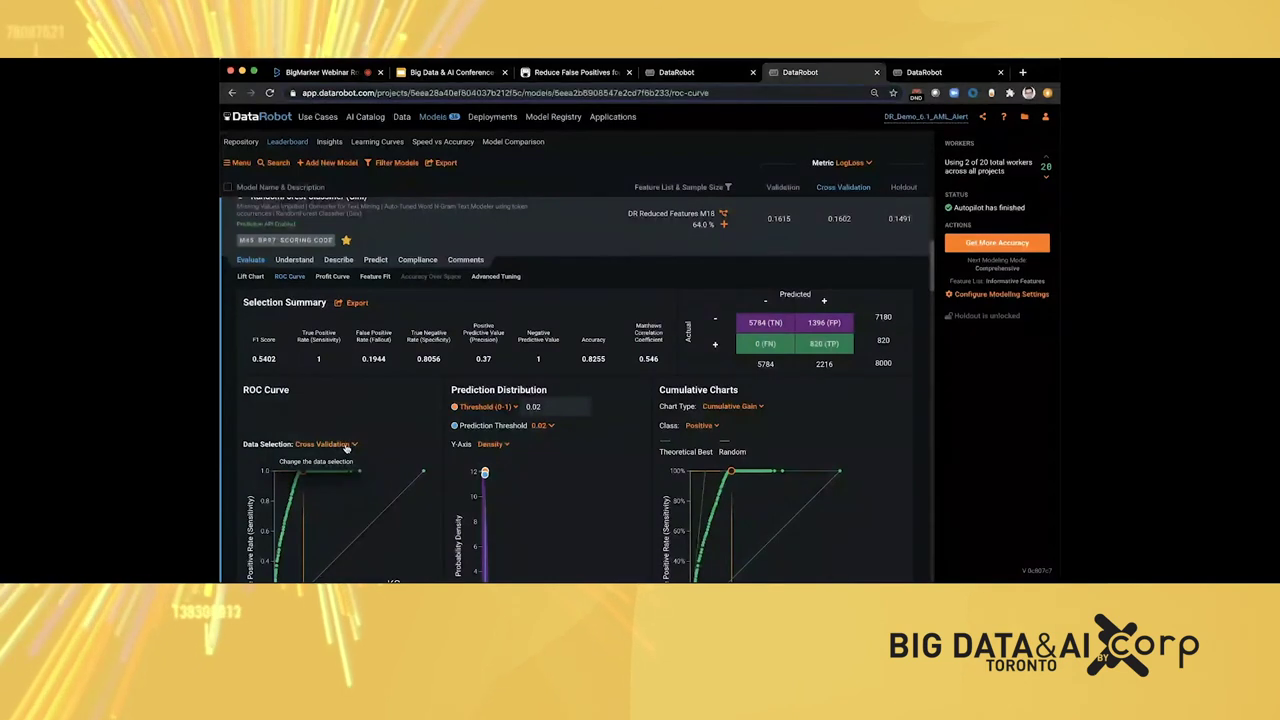
- Switch the ROC data selection to Holdout and reapply the 0.02 threshold
{"action": "left_click", "coordinate": [346, 445]}
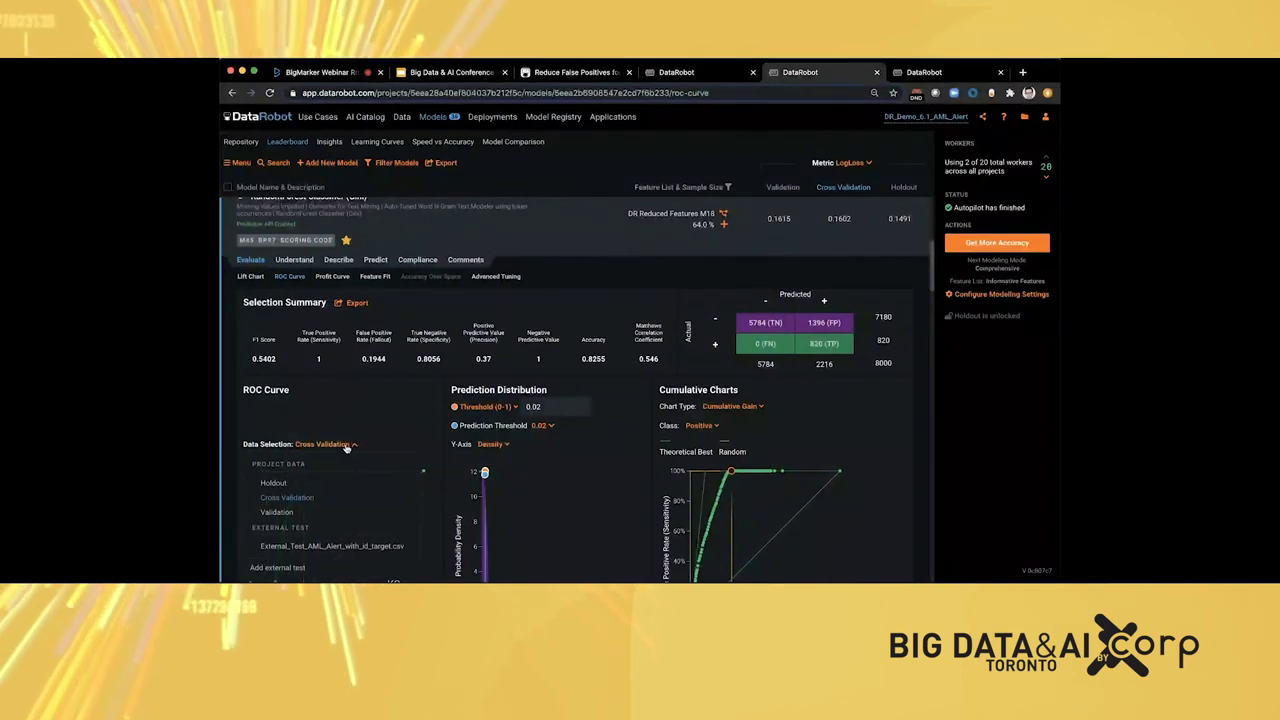
{"action": "left_click", "coordinate": [289, 484]}
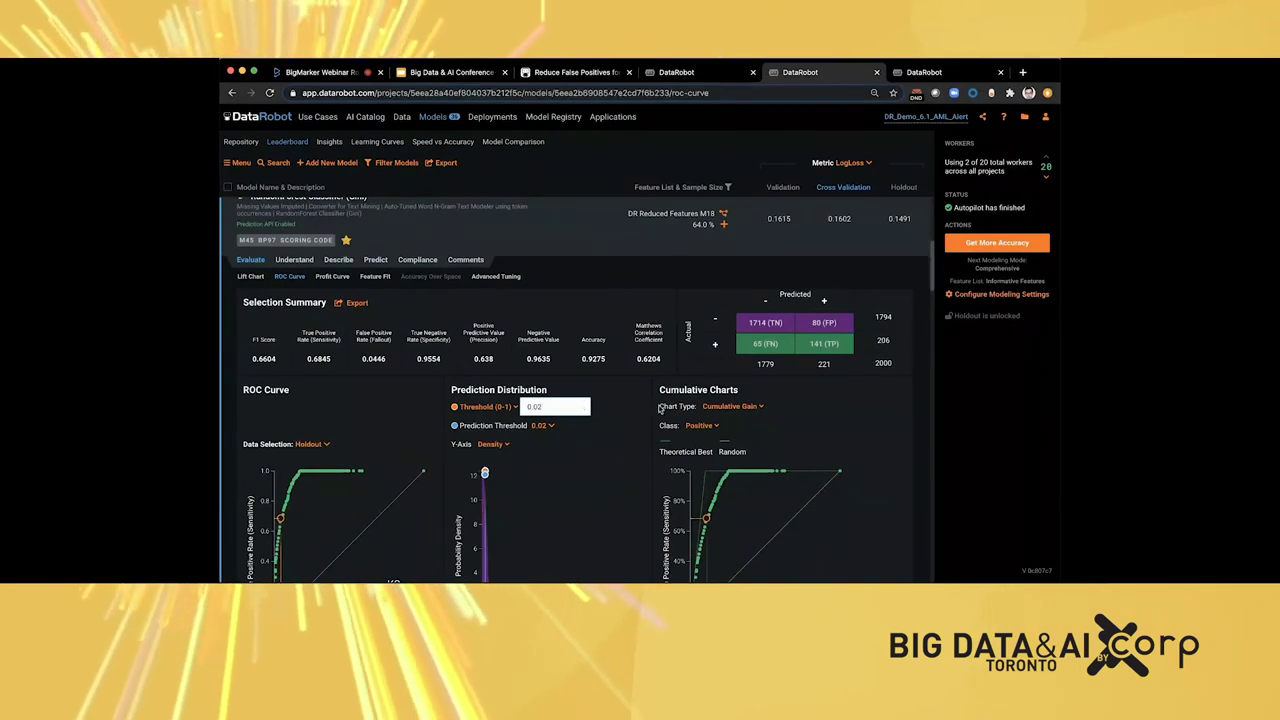
{"action": "key", "text": "Return"}
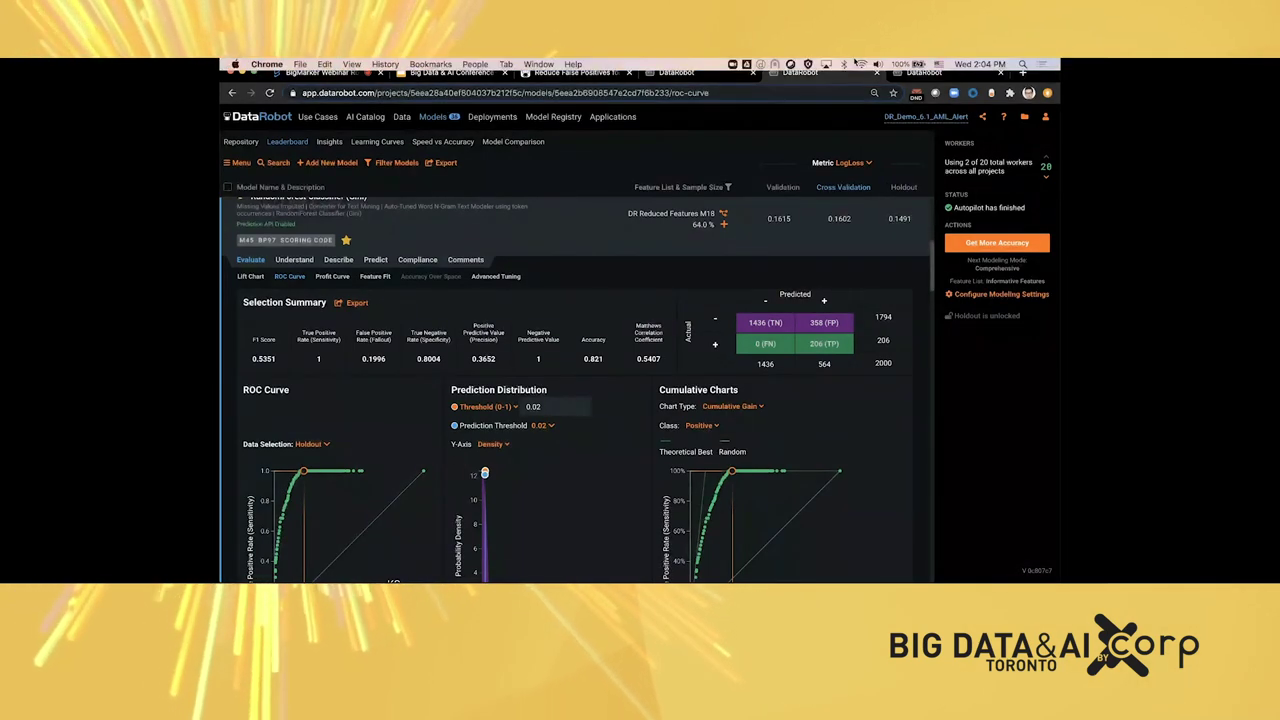
- Open the M45 model's Feature Impact under Understand, led by totalMerchCred90d
{"action": "left_click", "coordinate": [296, 261]}
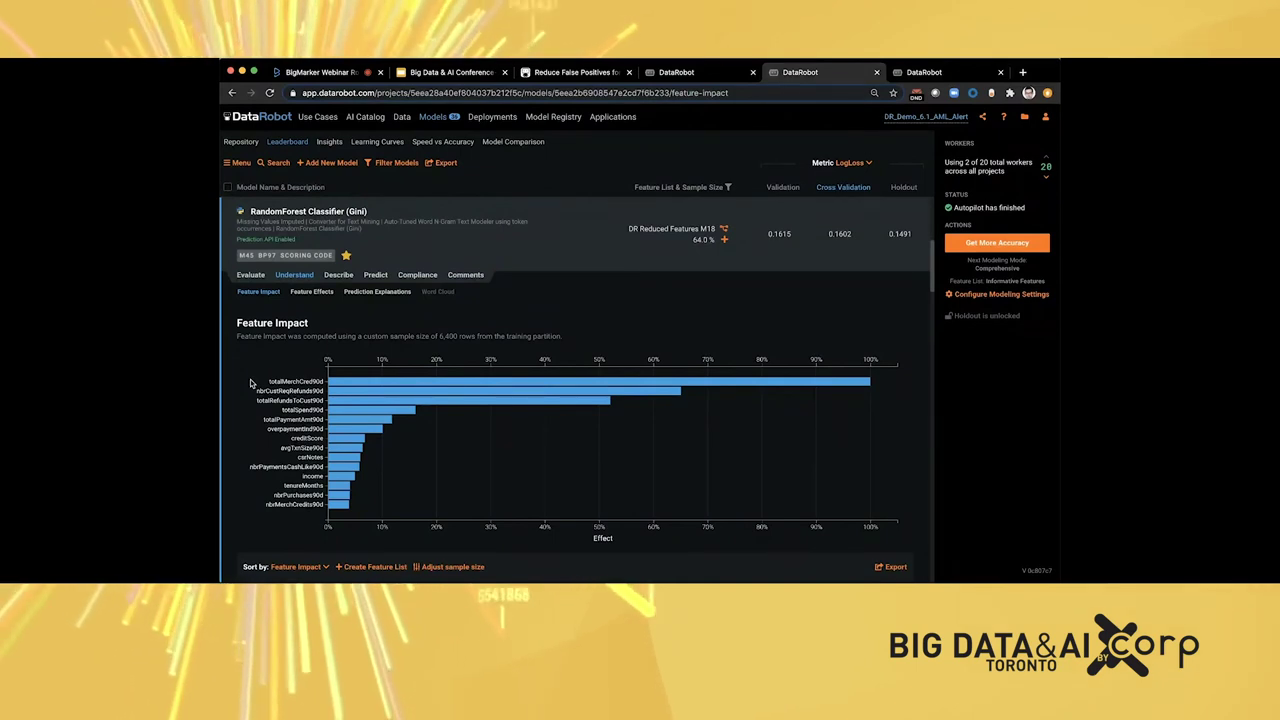
- Show the M45 model's Feature Effects and inspect the totalMerchCred90d partial dependence jump above 1000
{"action": "left_click", "coordinate": [324, 296]}
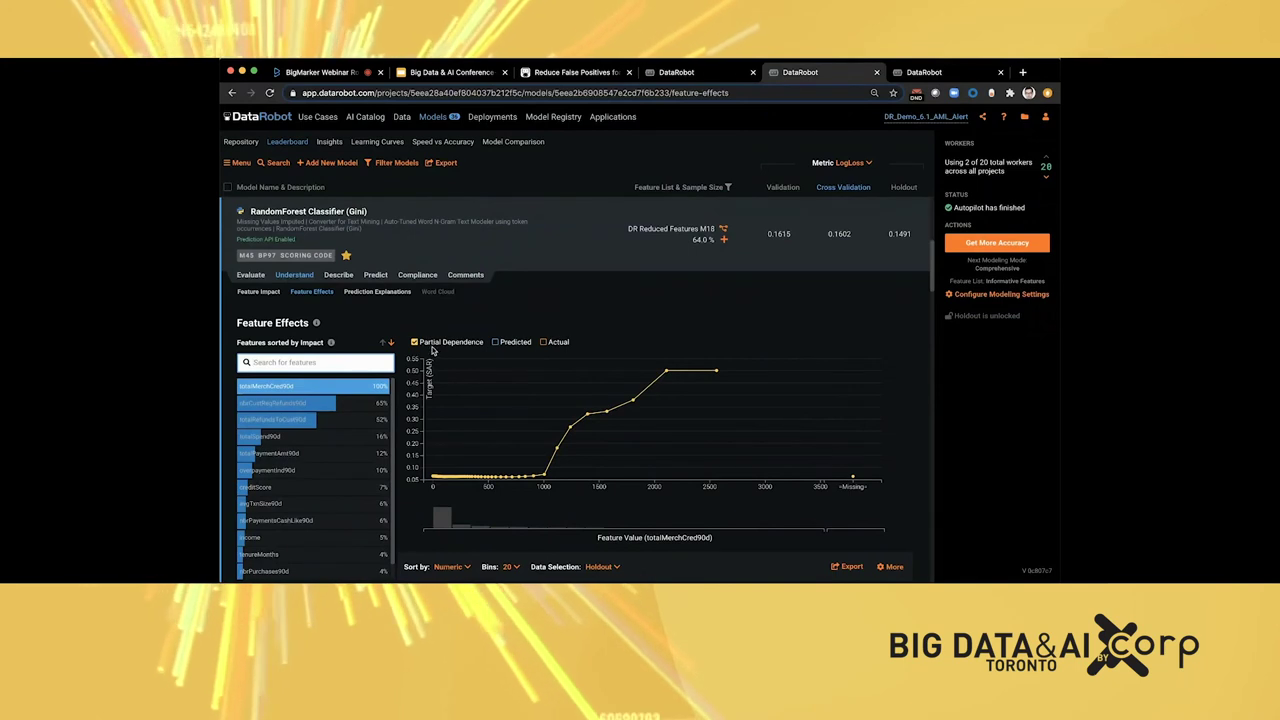
{"action": "mouse_move", "coordinate": [452, 472]}
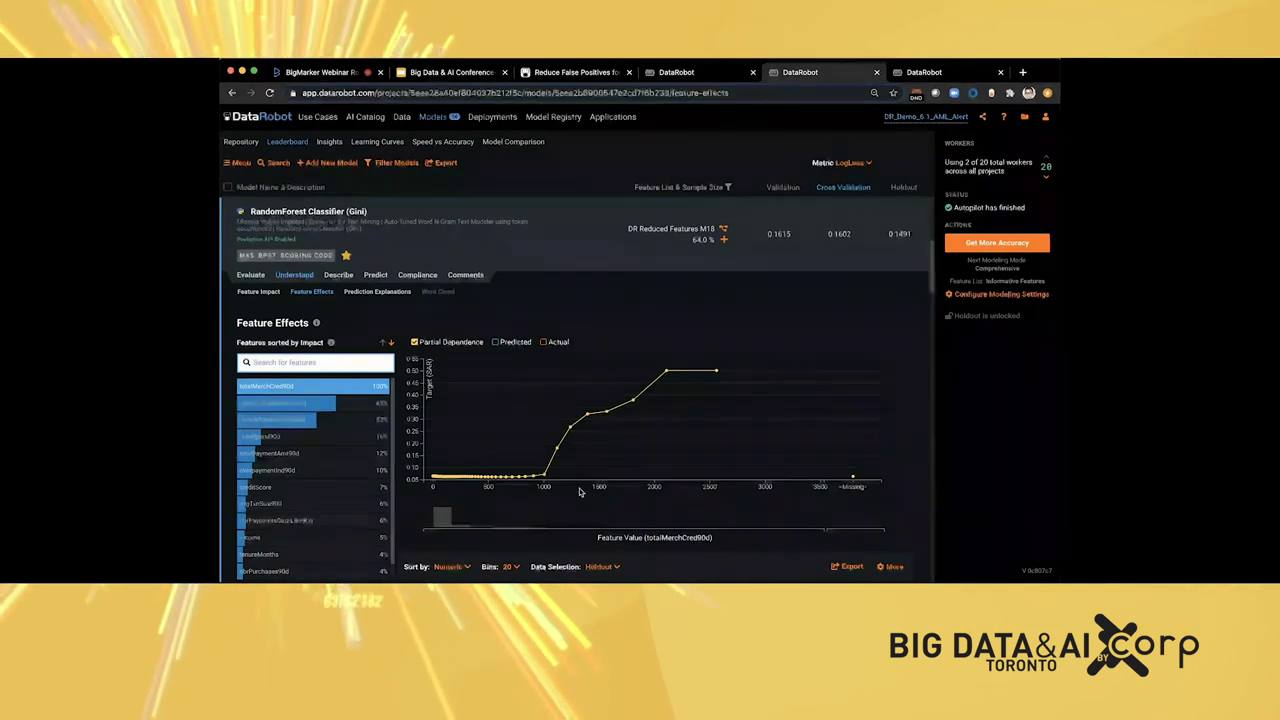
{"action": "mouse_move", "coordinate": [544, 477]}
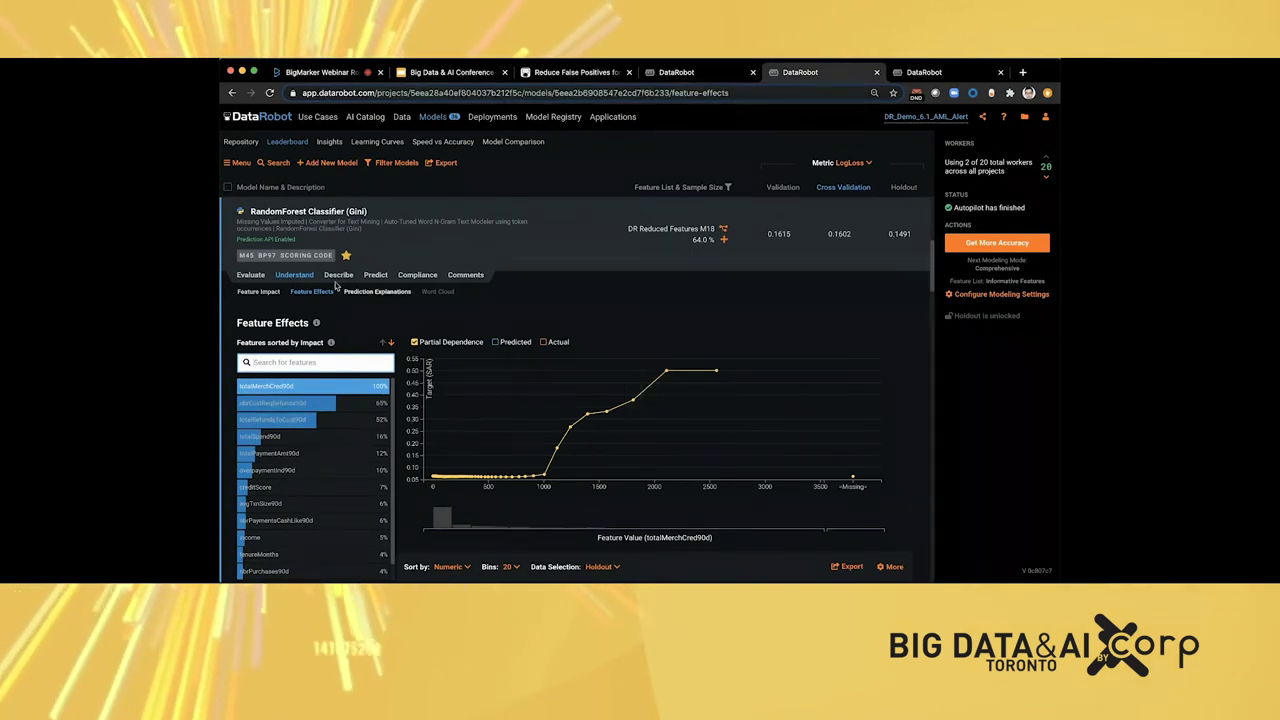
{"action": "mouse_move", "coordinate": [338, 276]}
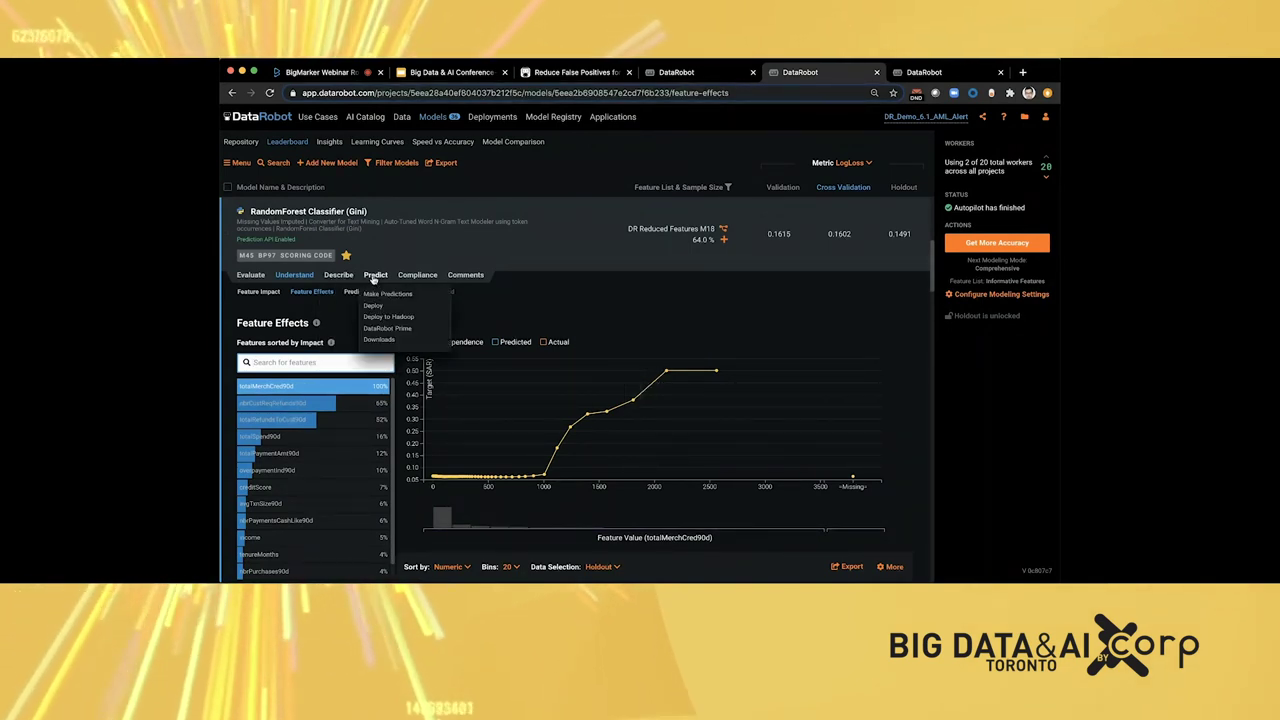
- Open the M45 RandomForest Deploy page with its 0.02 threshold and two previous deployments
{"action": "left_click", "coordinate": [371, 305]}
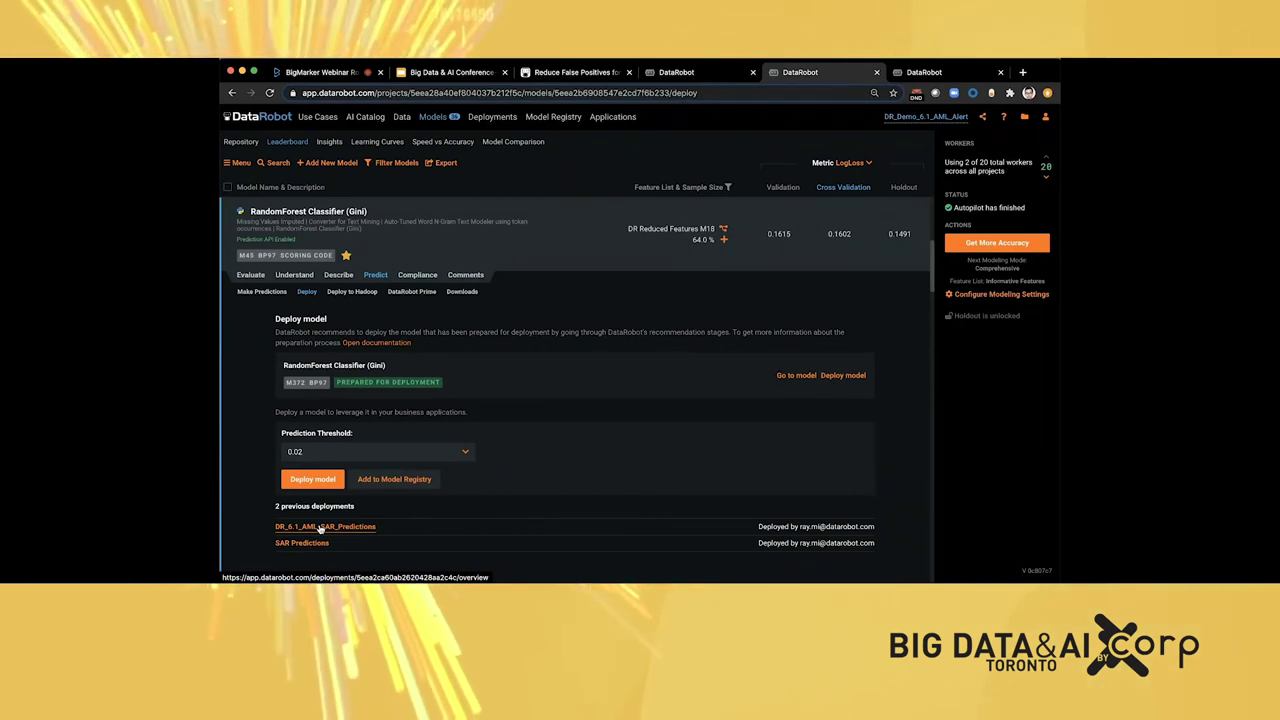
- Open DR_6.1_AML_SAR_Predictions, check Service Health, and settle on its Data Drift feature comparison
{"action": "left_click", "coordinate": [320, 527]}
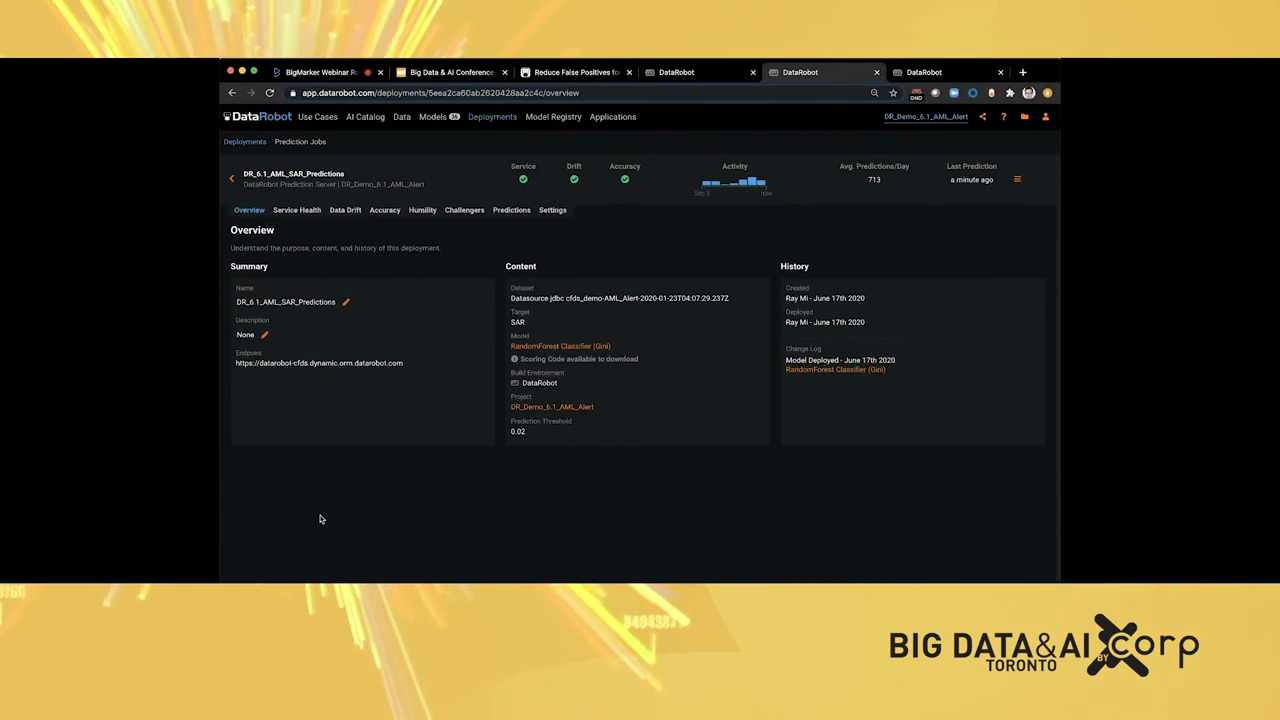
{"action": "left_click", "coordinate": [350, 210]}
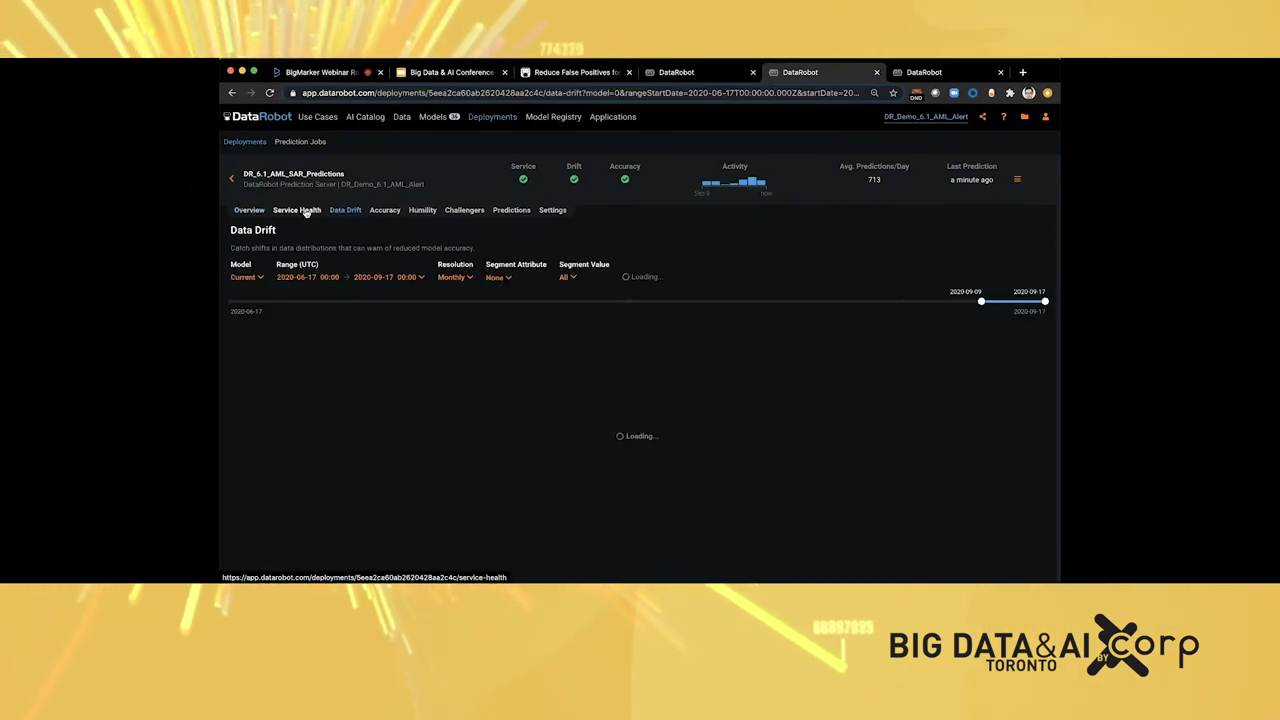
{"action": "left_click", "coordinate": [307, 211]}
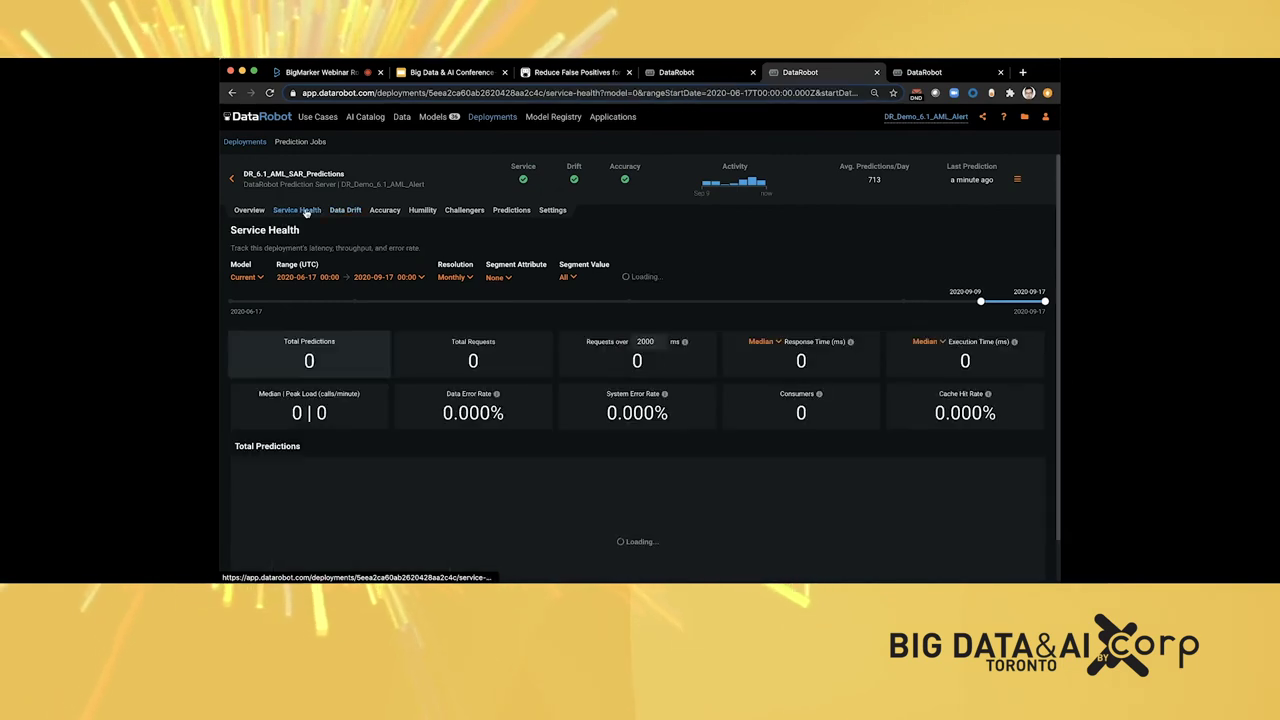
{"action": "left_click", "coordinate": [344, 211]}
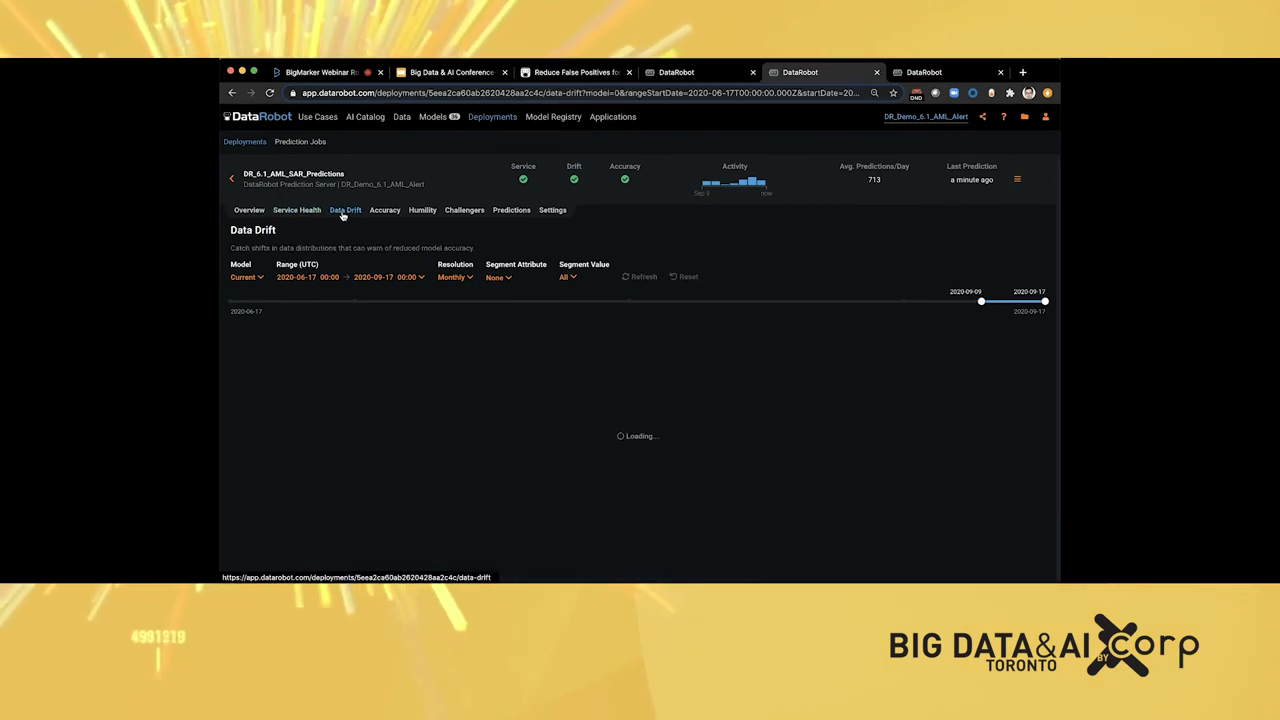
{"action": "left_click", "coordinate": [462, 211]}
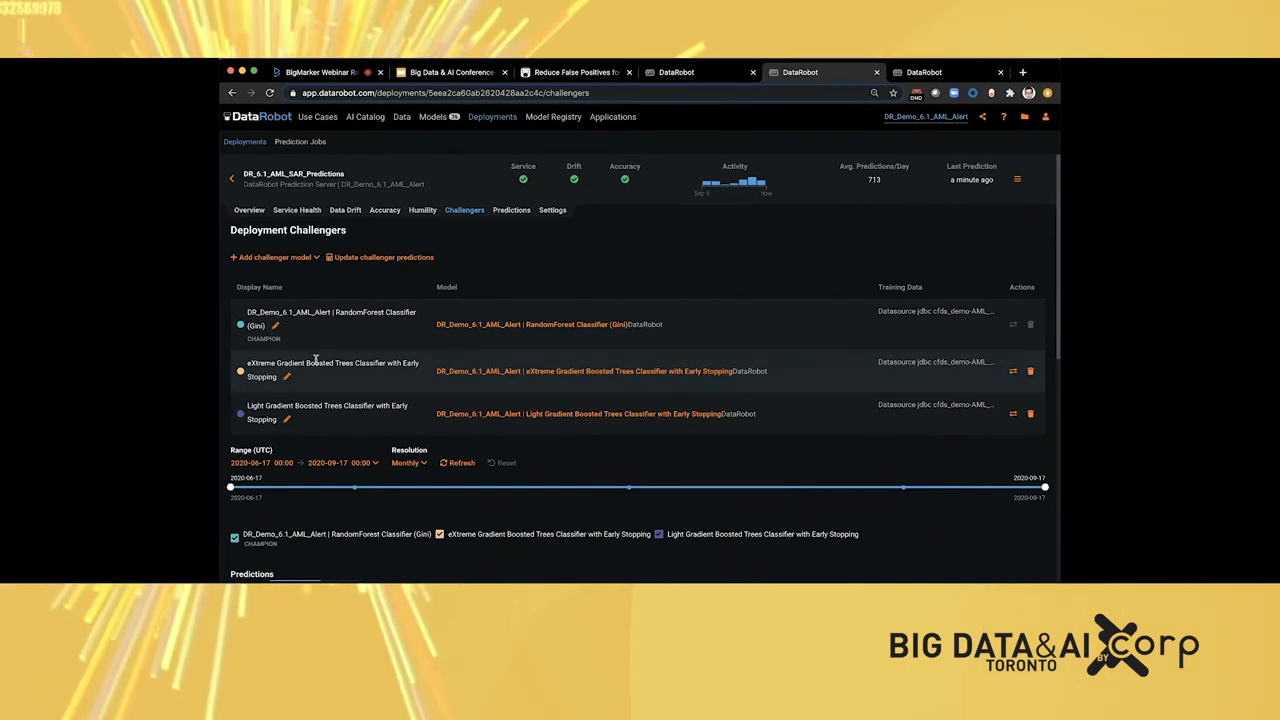
{"action": "scroll", "coordinate": [317, 358], "scroll_direction": "down", "scroll_amount": 1}
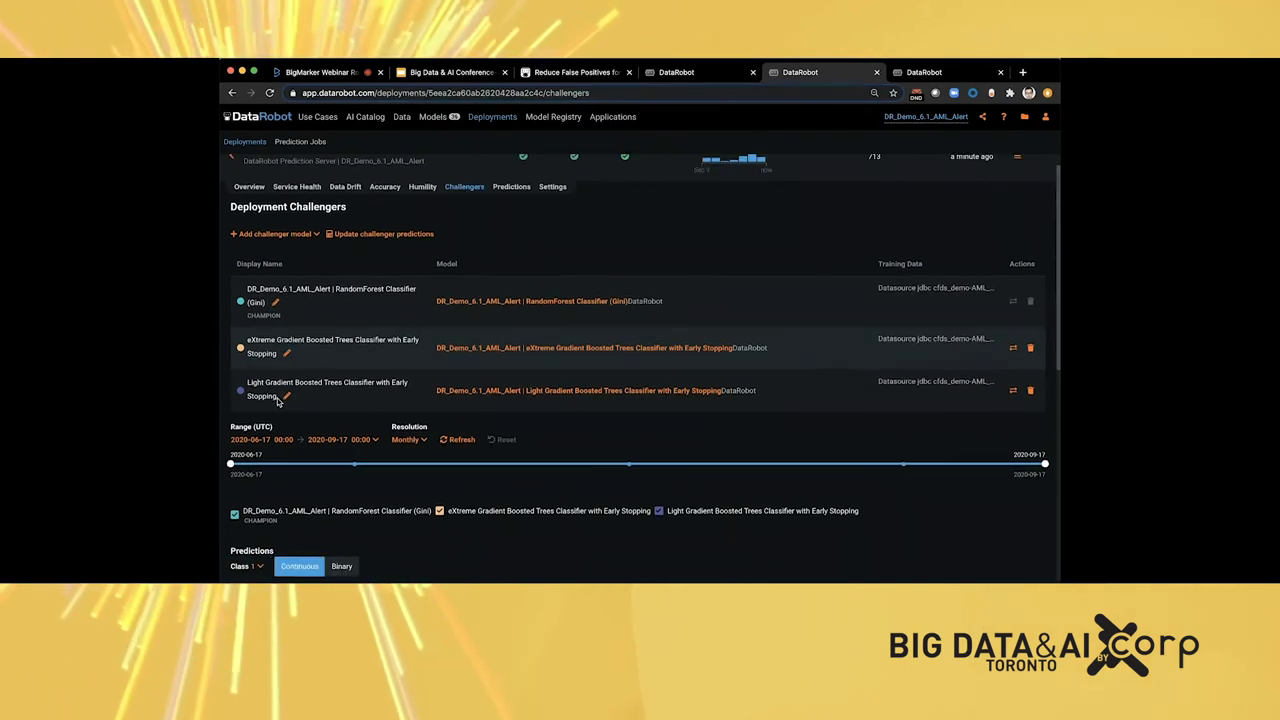
{"action": "scroll", "coordinate": [278, 401], "scroll_direction": "down", "scroll_amount": 5}
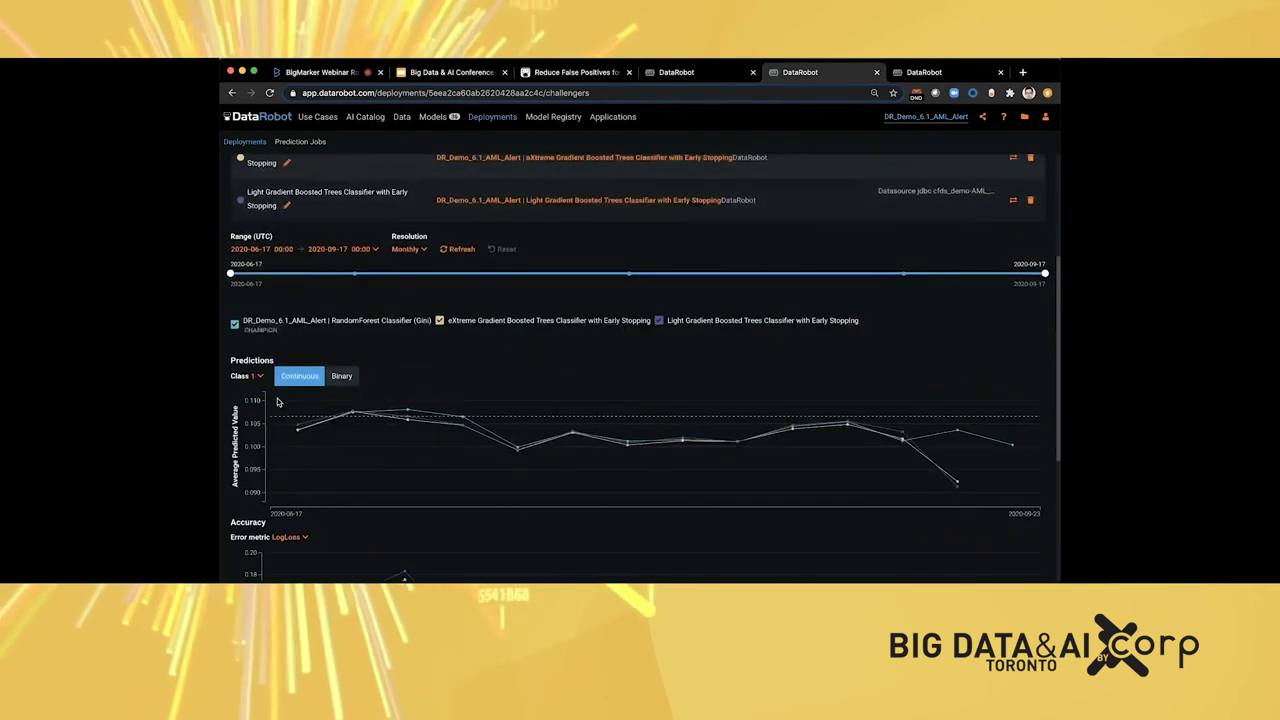
{"action": "mouse_move", "coordinate": [390, 428]}
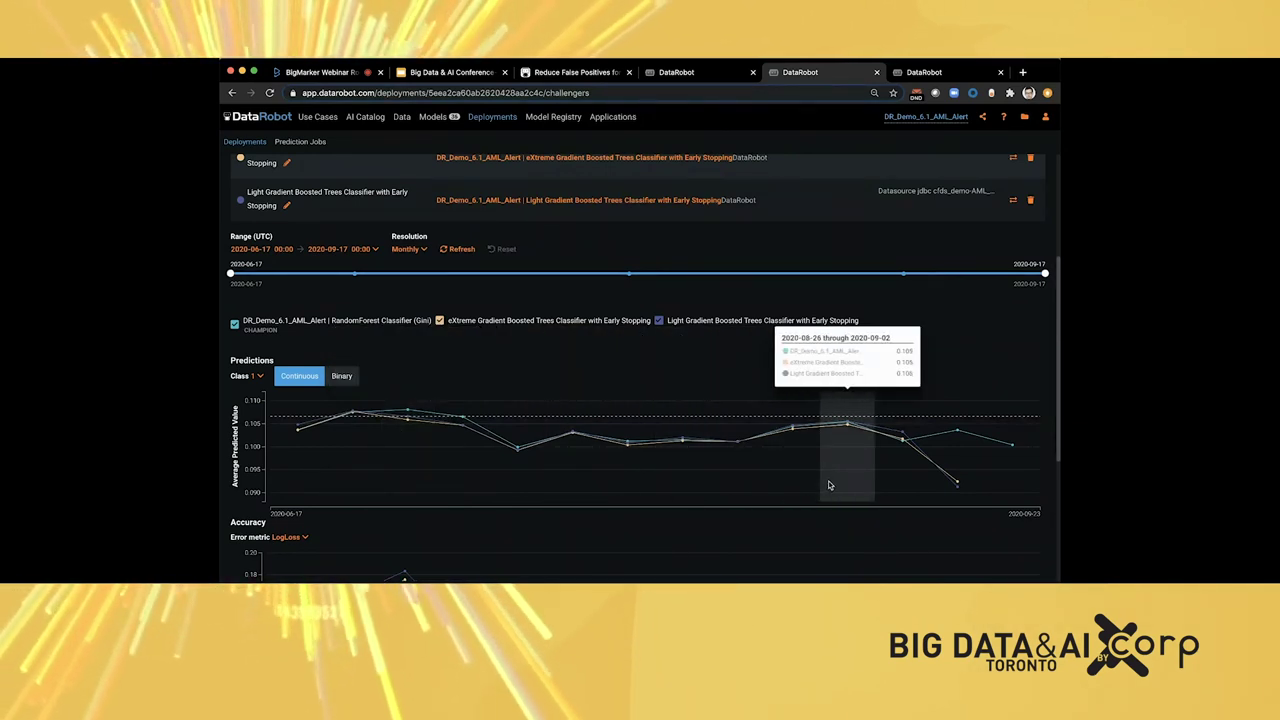
{"action": "scroll", "coordinate": [830, 486], "scroll_direction": "up", "scroll_amount": 4}
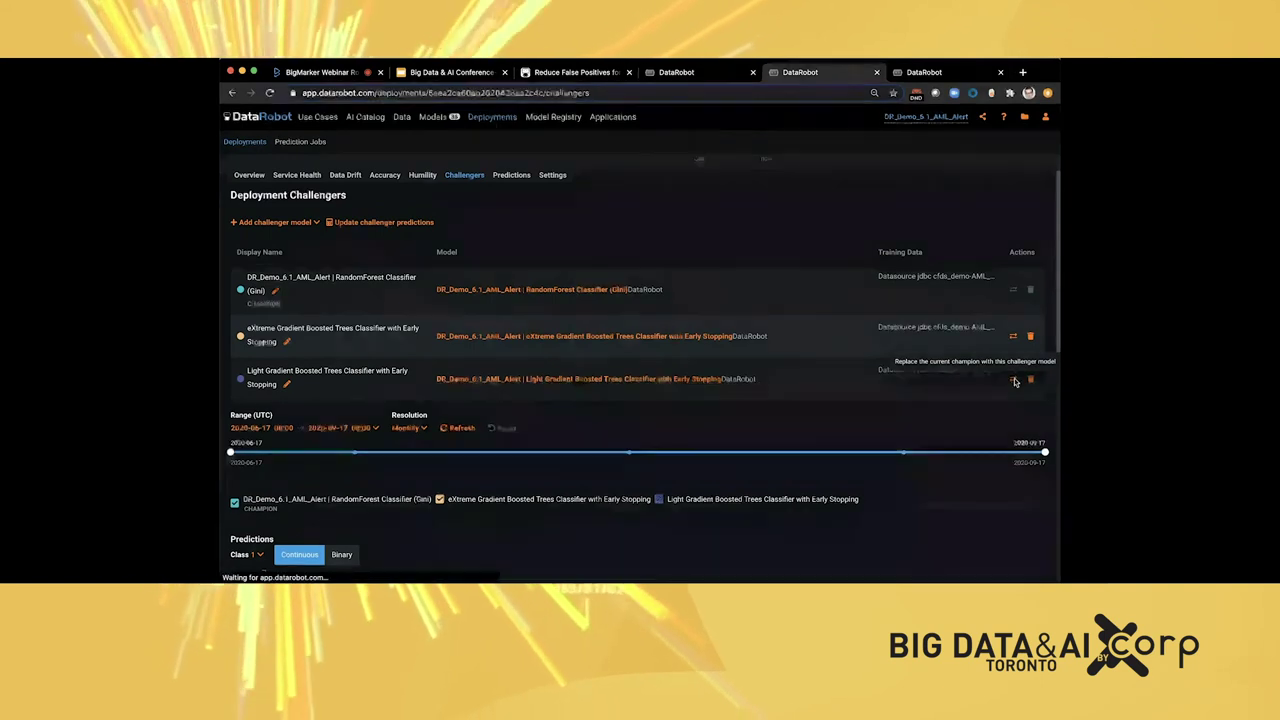
- Stage replacing the champion with Light Gradient Boosted Trees with Early Stopping, reason Data Drift
{"action": "left_click", "coordinate": [1014, 381]}
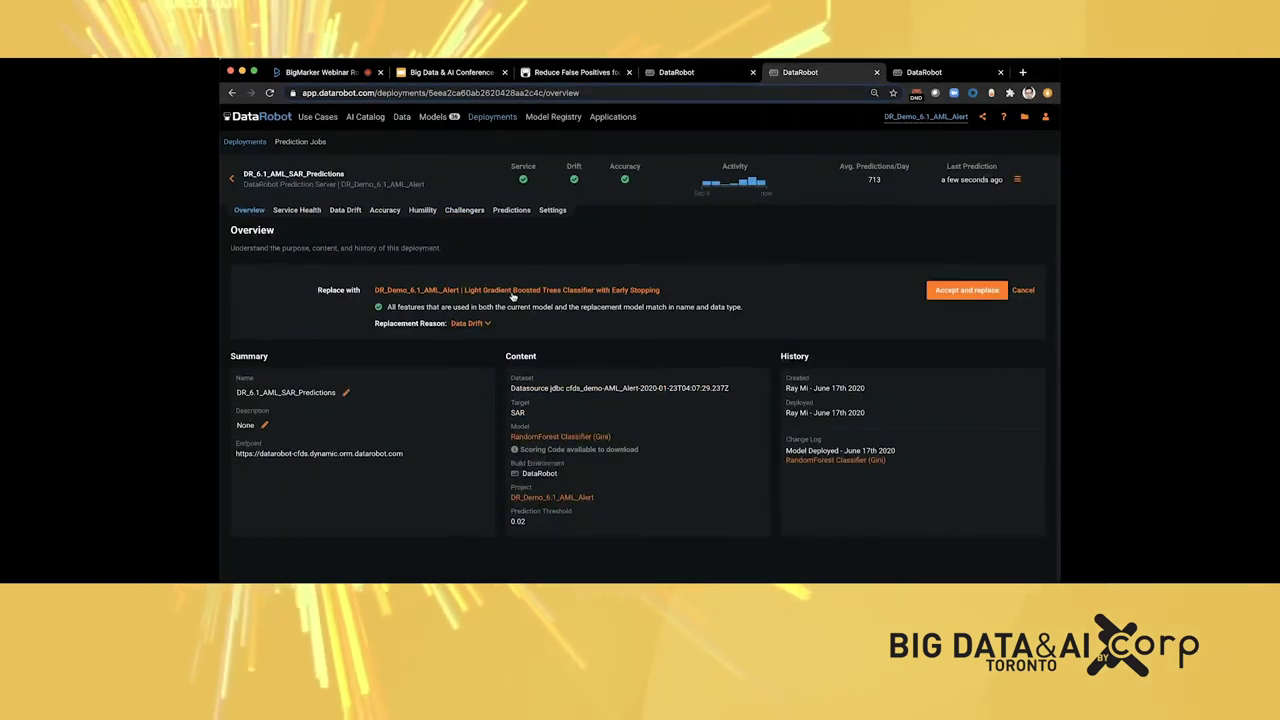
{"action": "left_click", "coordinate": [483, 323]}
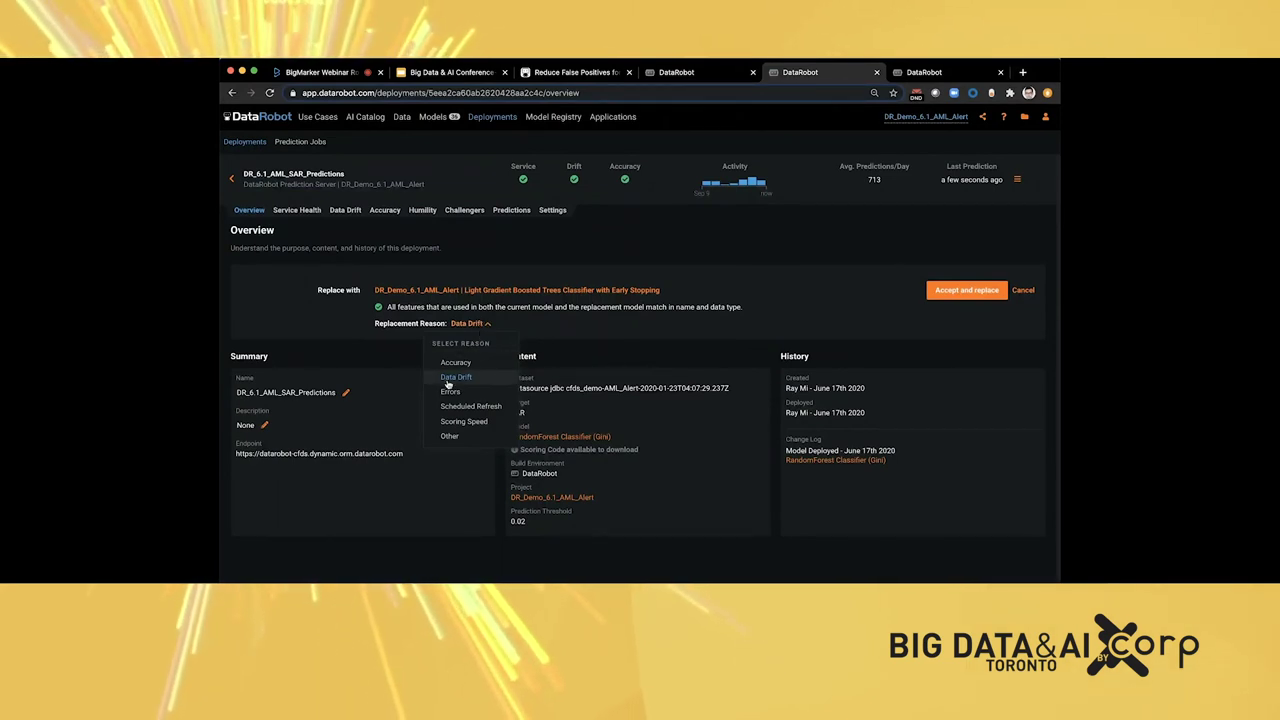
{"action": "left_click", "coordinate": [732, 350]}
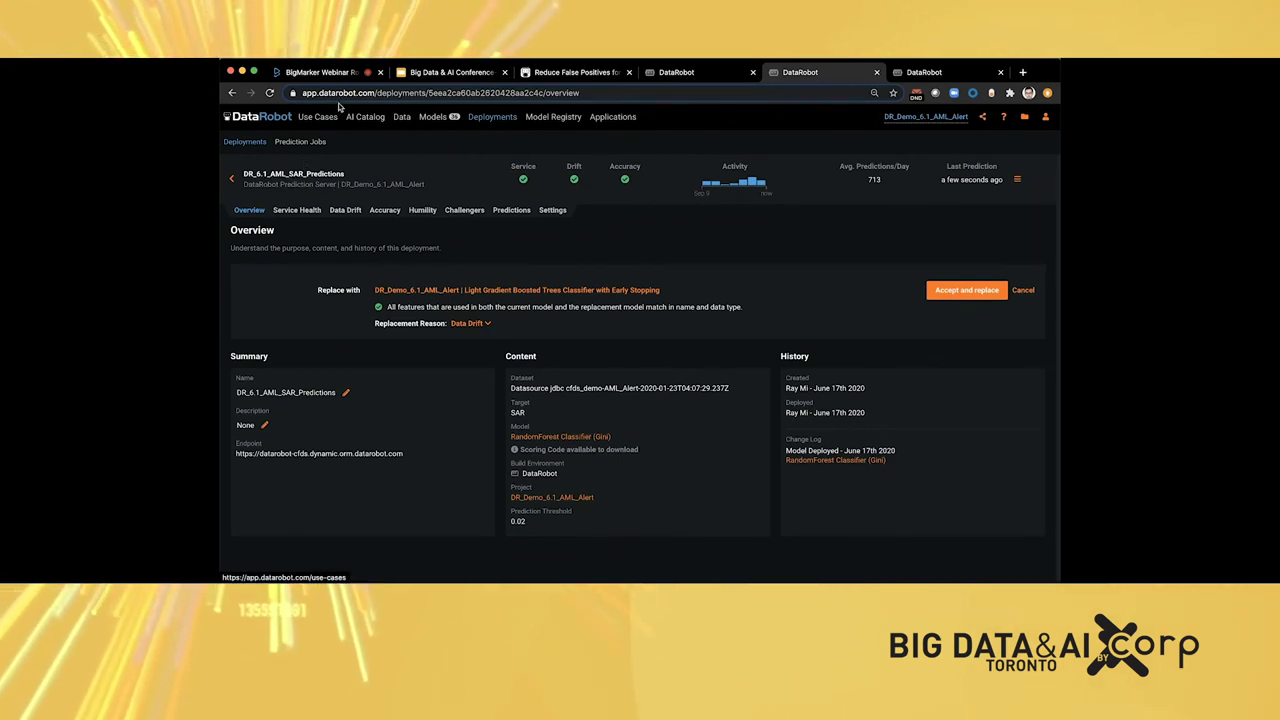
- Return to the slide deck and advance past Demo and Agenda to the DataRobot Community slide
{"action": "left_click", "coordinate": [450, 72]}
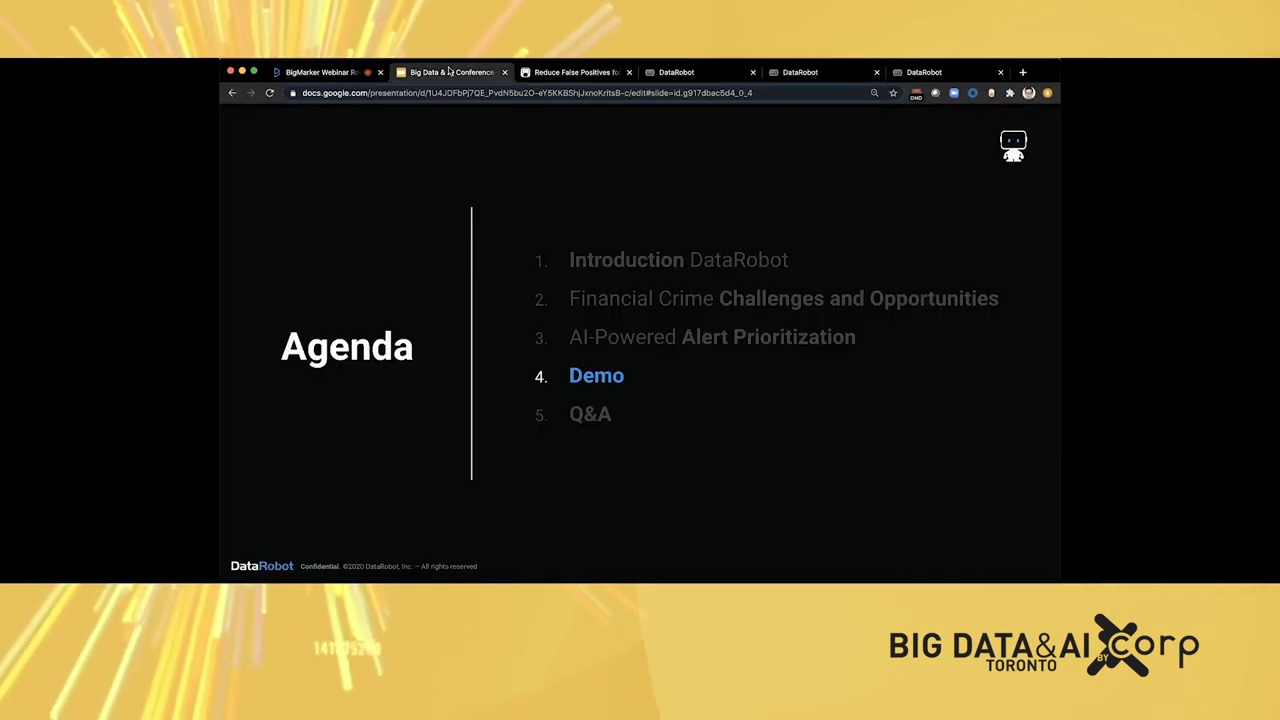
{"action": "key", "text": "Right"}
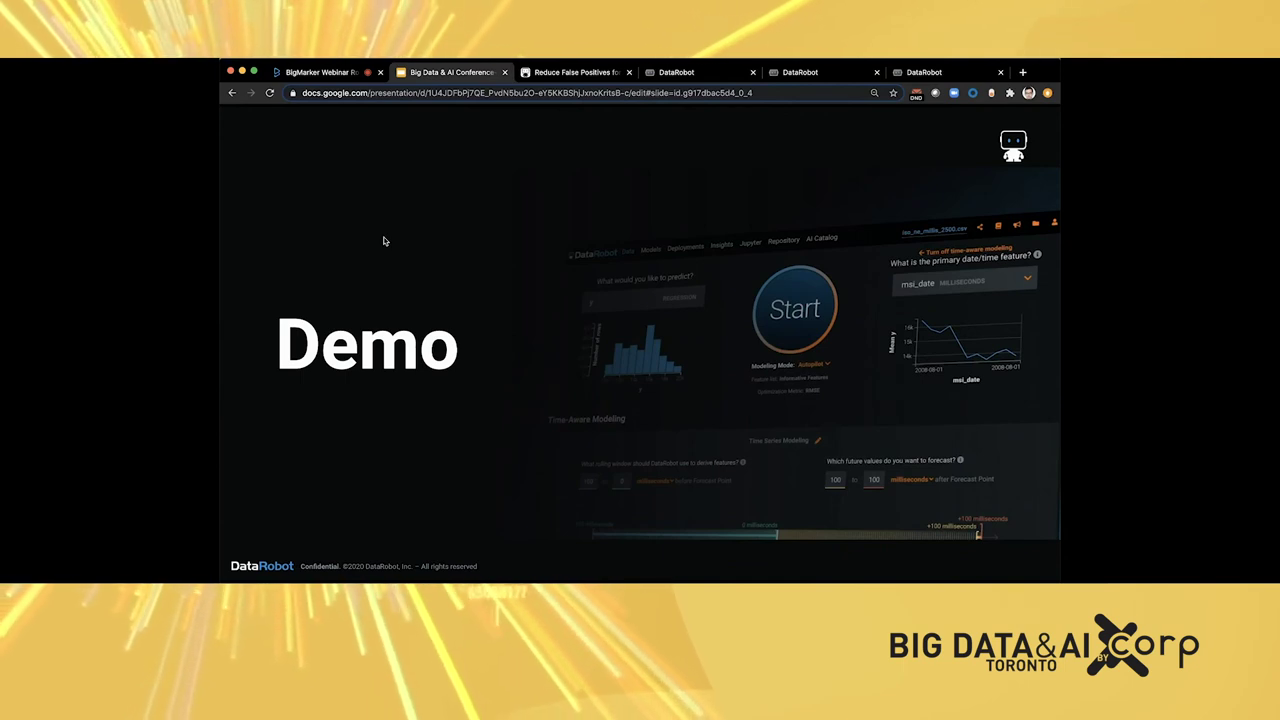
{"action": "left_click", "coordinate": [512, 277]}
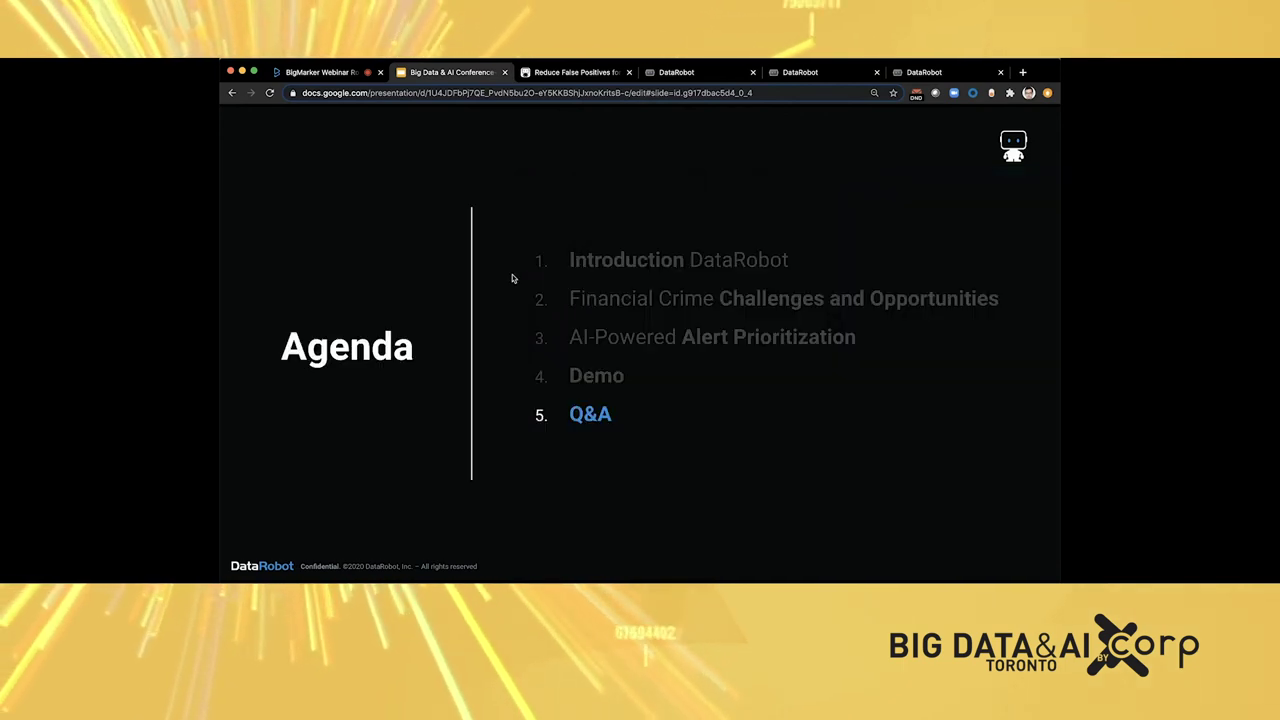
{"action": "left_click", "coordinate": [512, 277]}
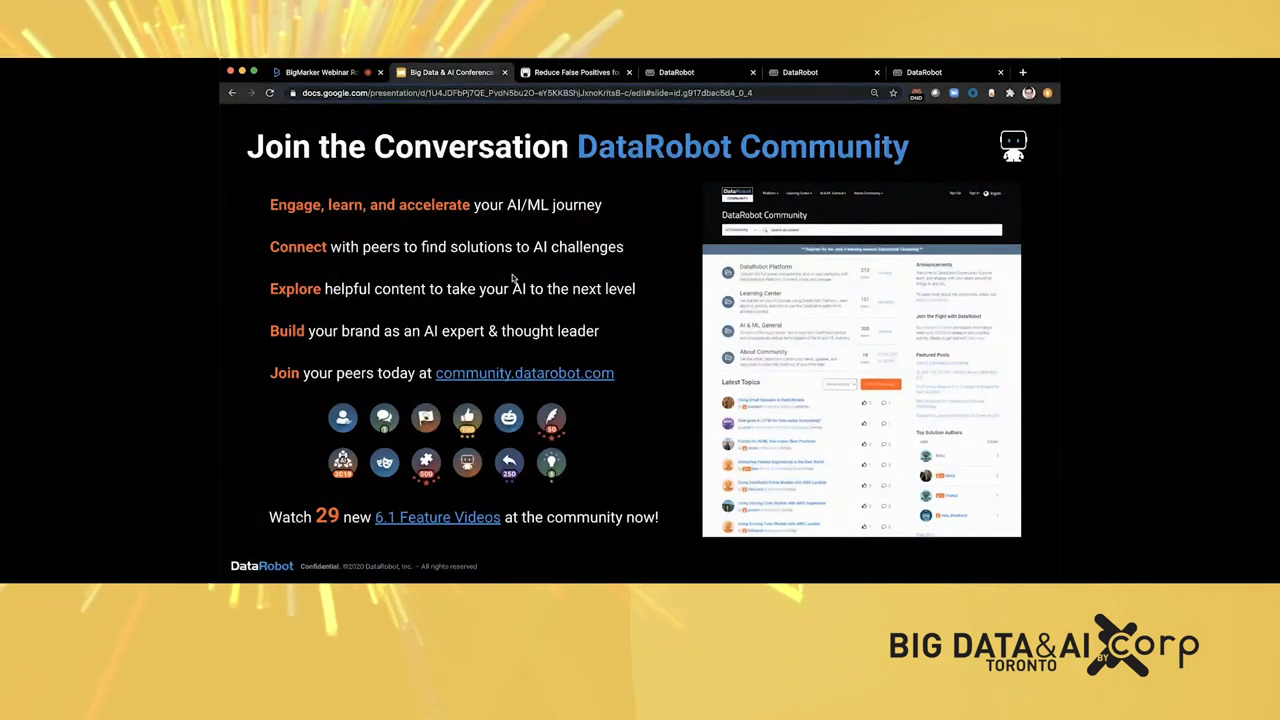
- Advance the deck to the closing Discussion and Q/A slide
{"action": "key", "text": "Right"}
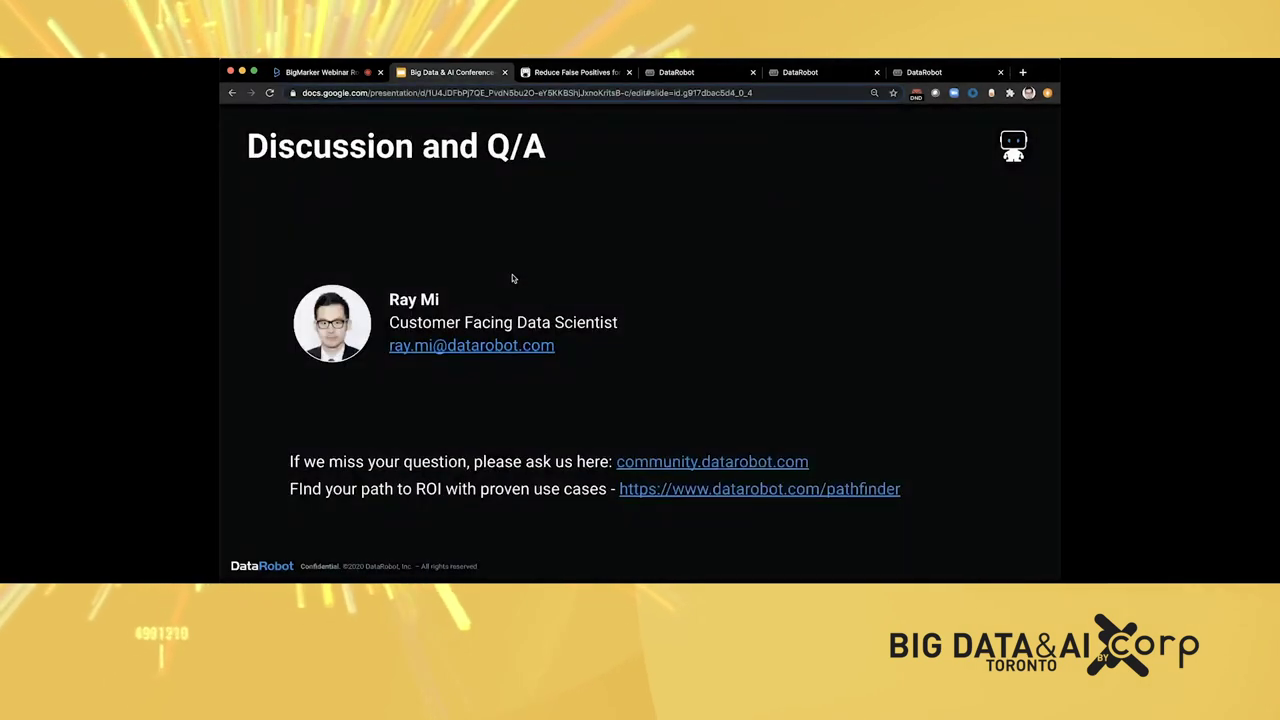